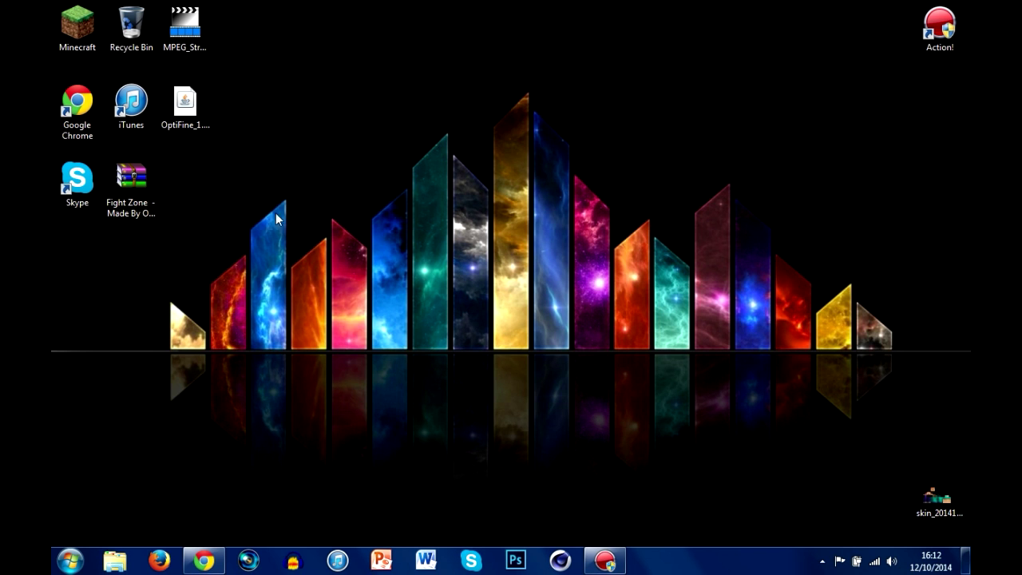
# Switch to Chrome, open the downloads page of the WinRAR site and look through the listed versions.
pyautogui.click(204, 560)
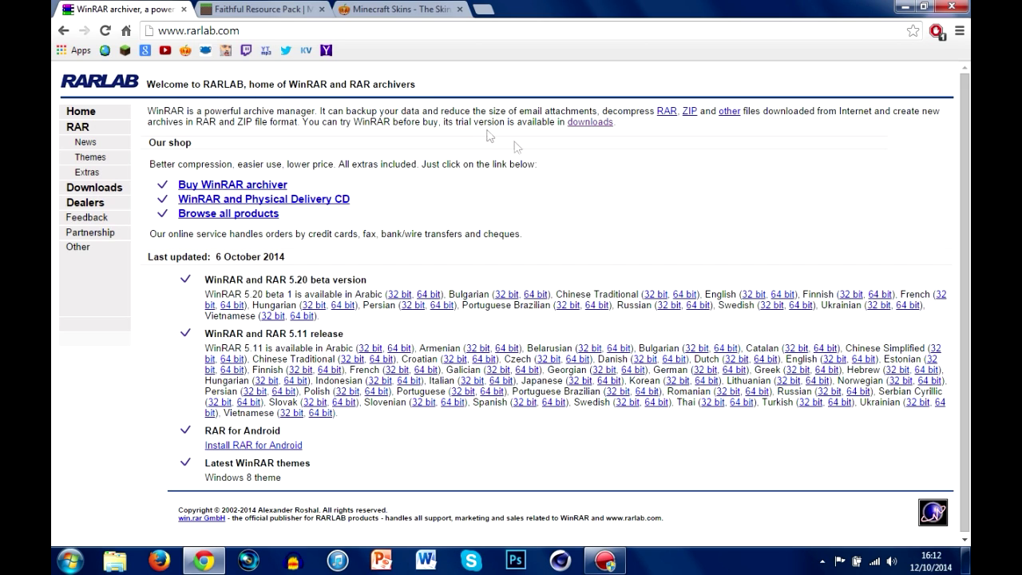
pyautogui.click(85, 194)
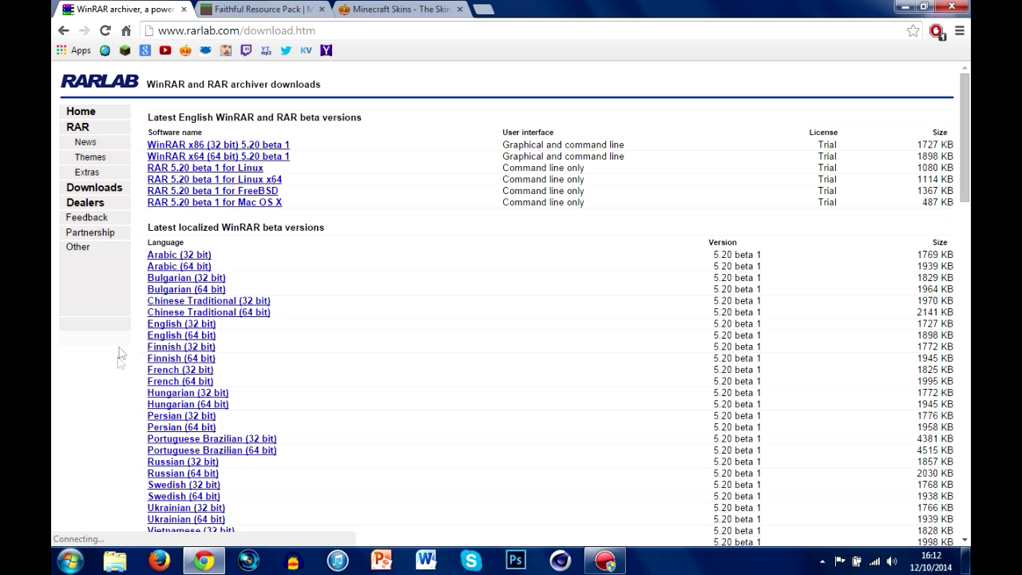
pyautogui.scroll(-20, 183, 183)
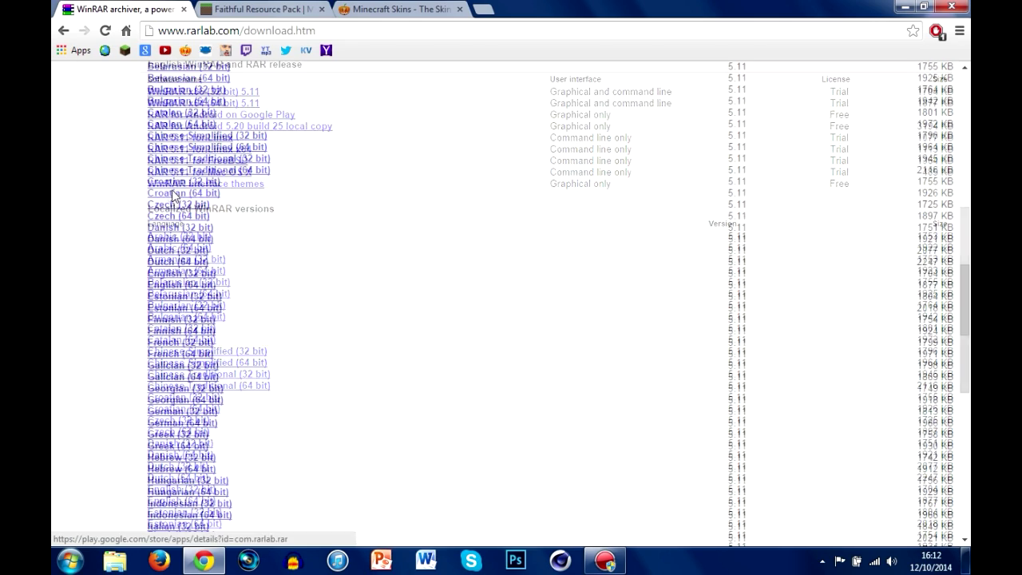
pyautogui.scroll(20, 173, 205)
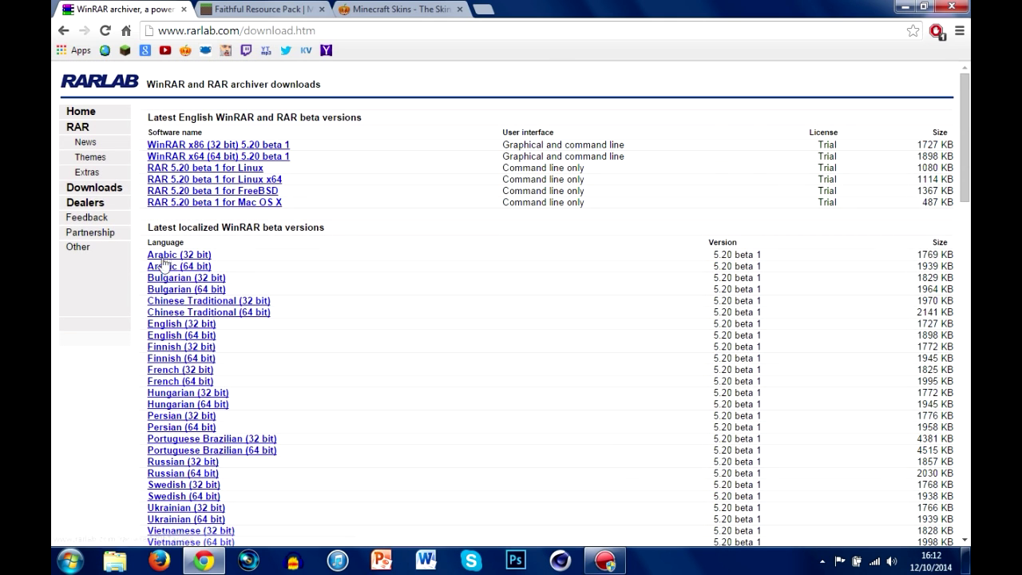
pyautogui.scroll(-2, 168, 267)
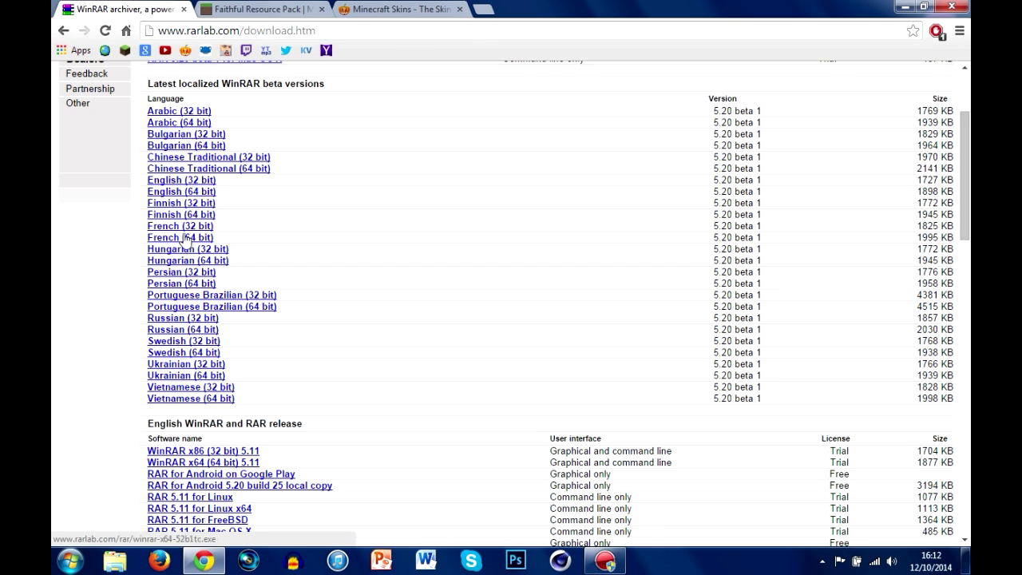
pyautogui.click(182, 181)
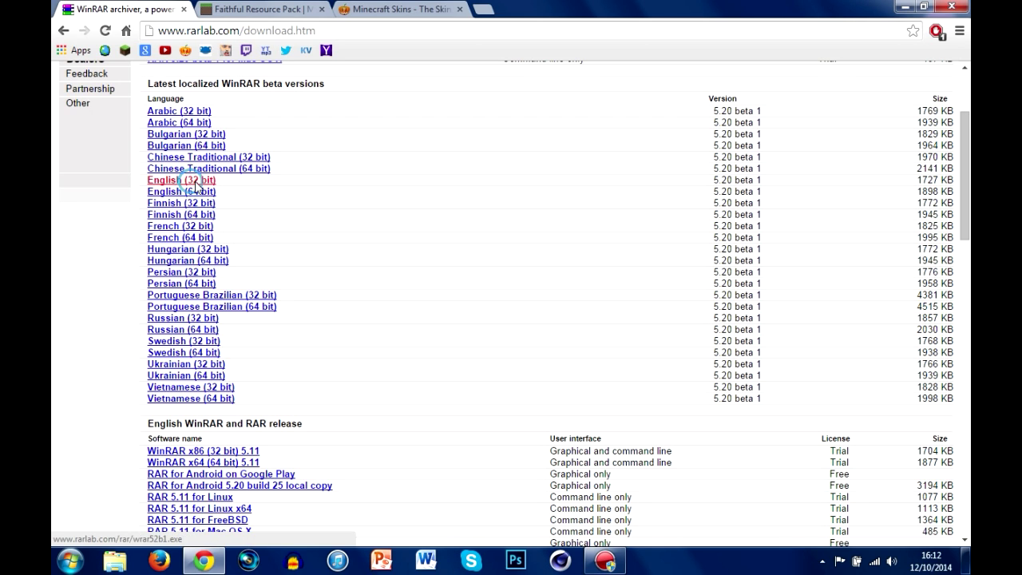
pyautogui.rightClick(108, 528)
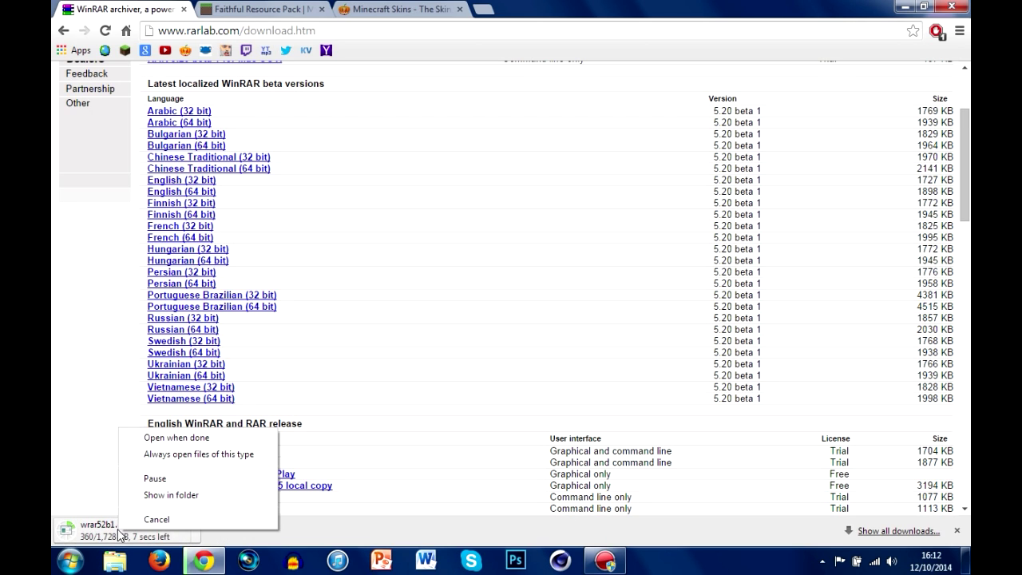
pyautogui.click(140, 517)
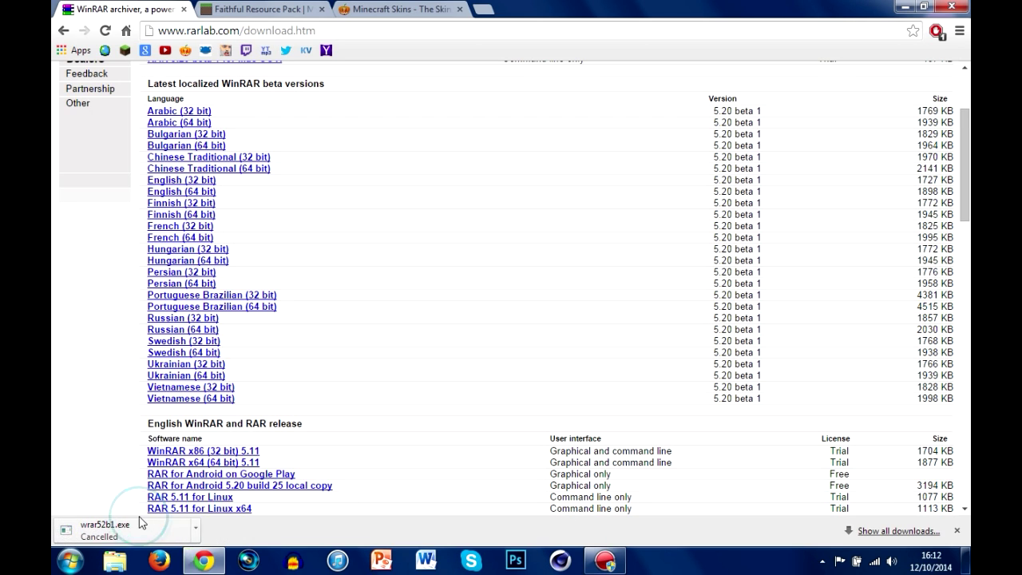
pyautogui.click(957, 530)
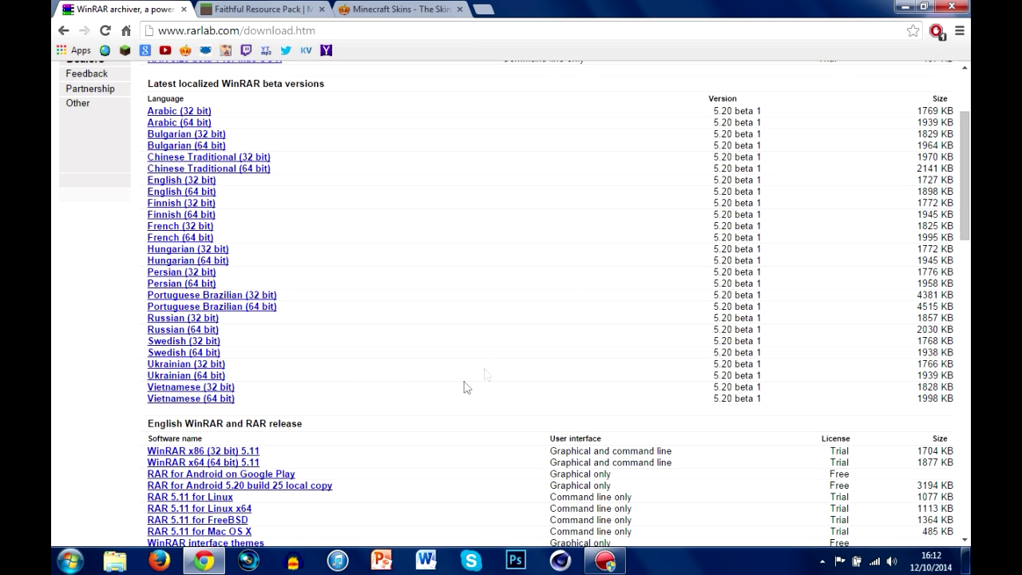
# Go to the Faithful resource pack page and examine its screenshots and full preview image.
pyautogui.click(252, 10)
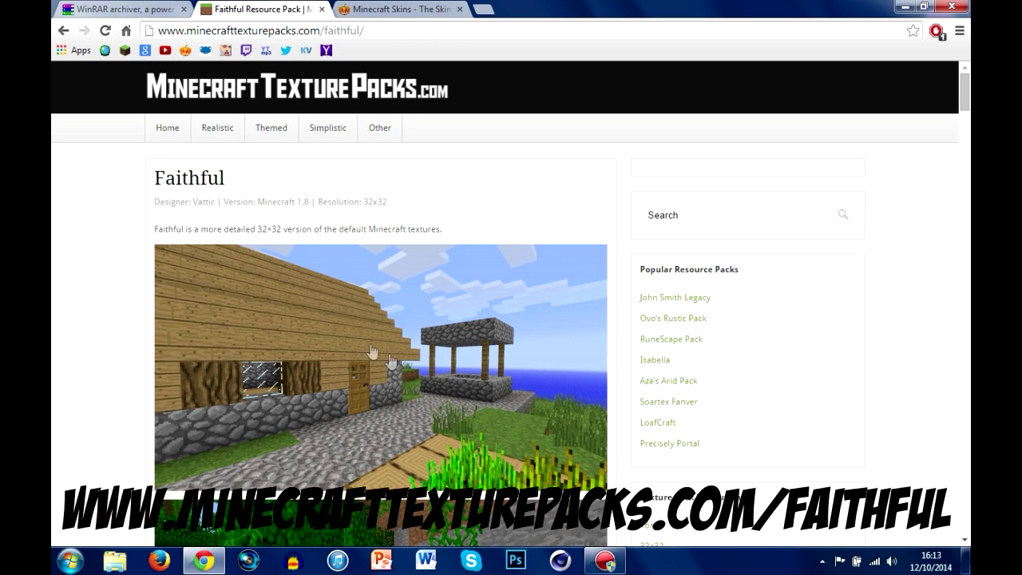
pyautogui.scroll(-3, 291, 338)
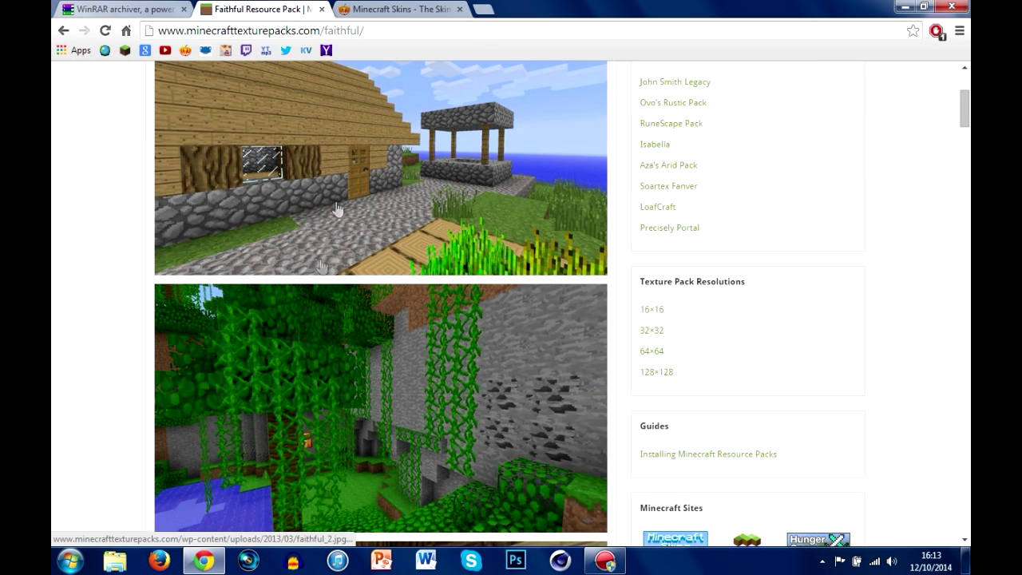
pyautogui.scroll(-2, 364, 384)
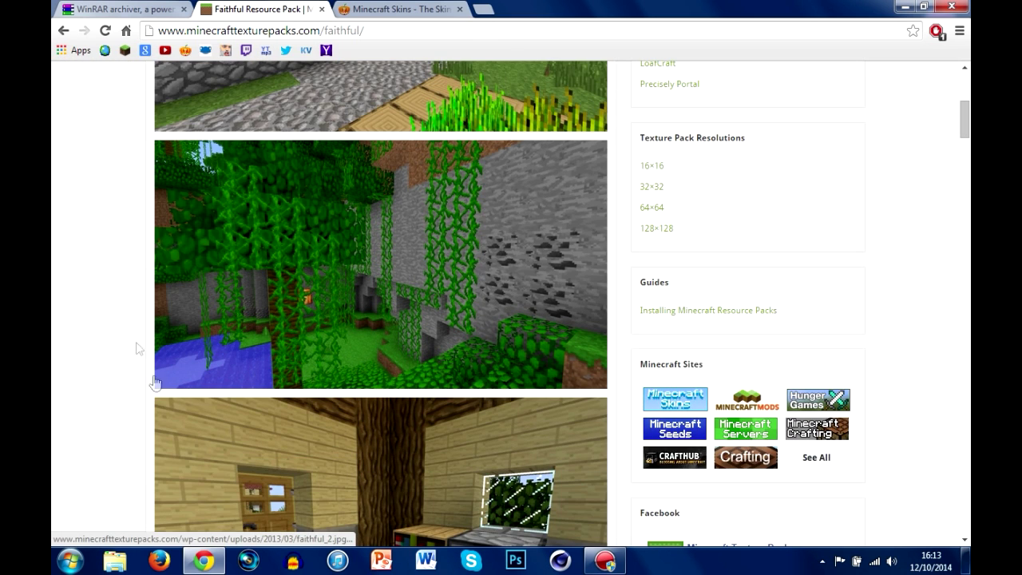
pyautogui.scroll(-2, 112, 324)
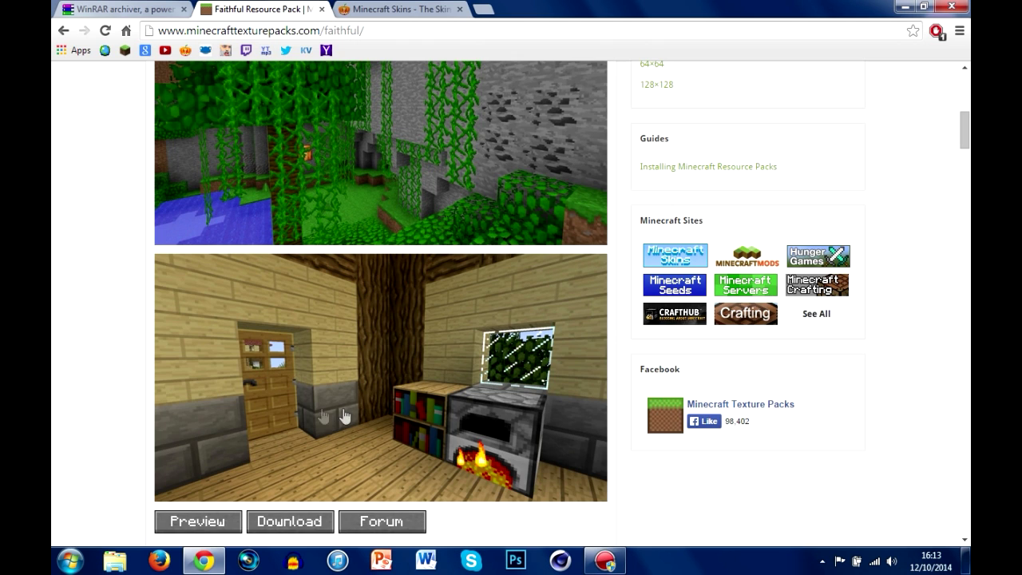
pyautogui.scroll(5, 343, 415)
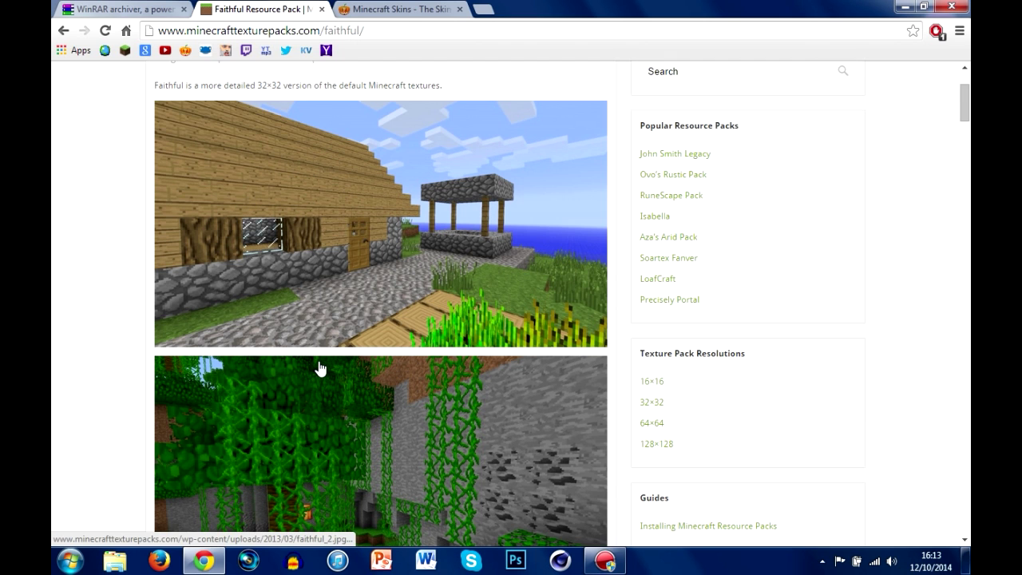
pyautogui.scroll(-1, 318, 368)
pyautogui.scroll(-7, 407, 403)
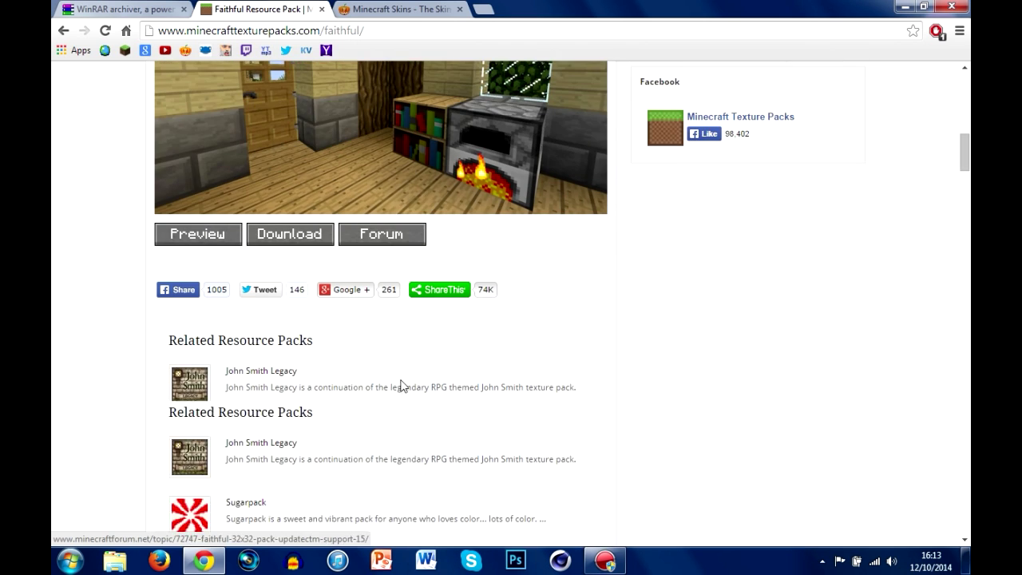
pyautogui.click(207, 232)
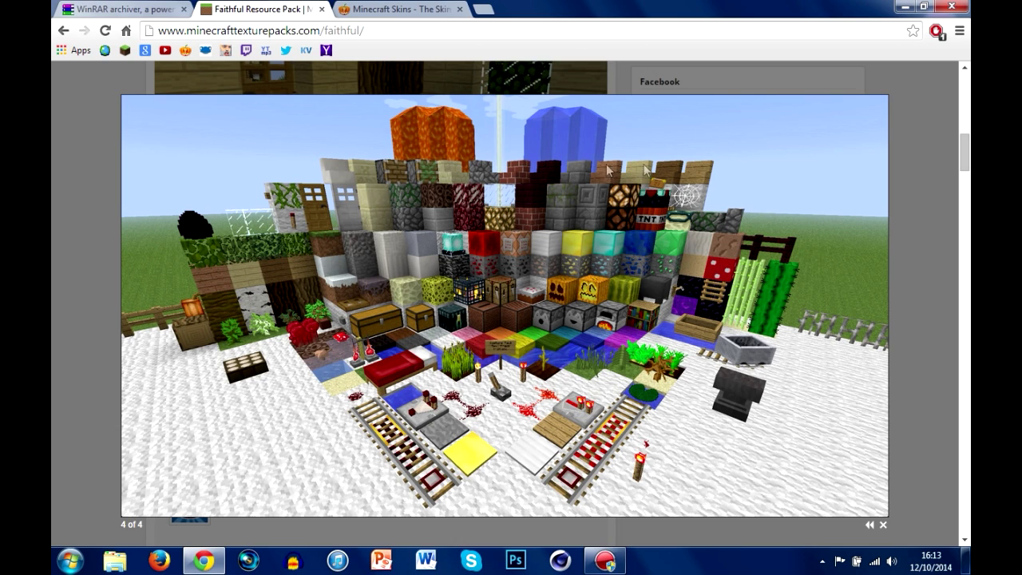
pyautogui.click(884, 528)
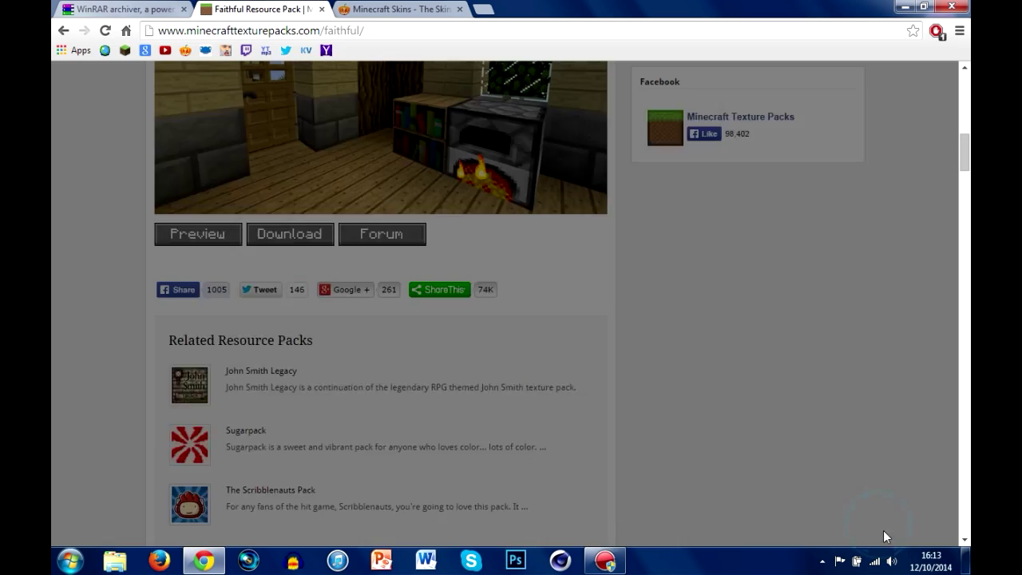
# Download the Faithful resource pack for Minecraft 1.8 from its page.
pyautogui.scroll(5, 378, 258)
pyautogui.scroll(4, 378, 258)
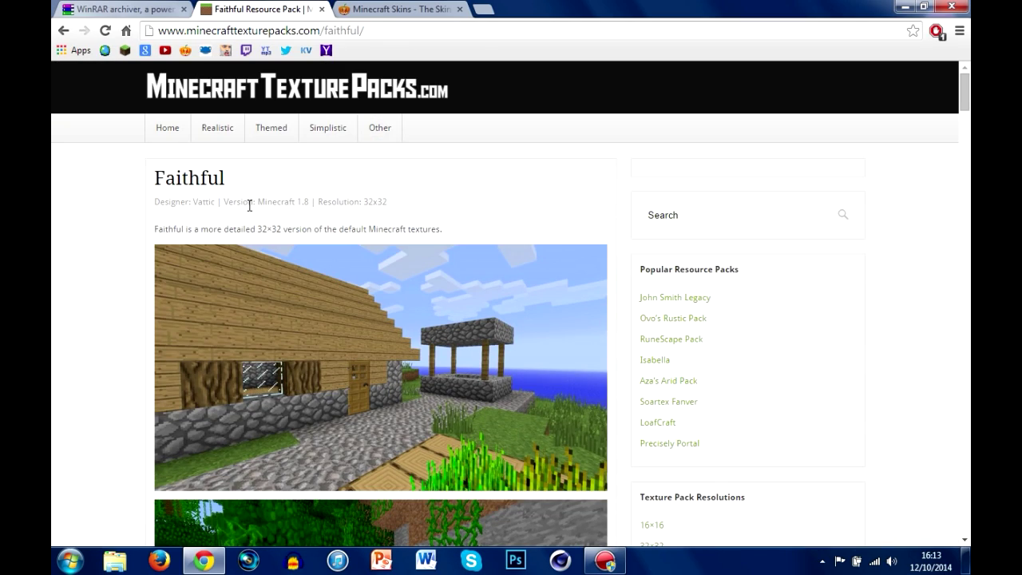
pyautogui.scroll(-10, 364, 318)
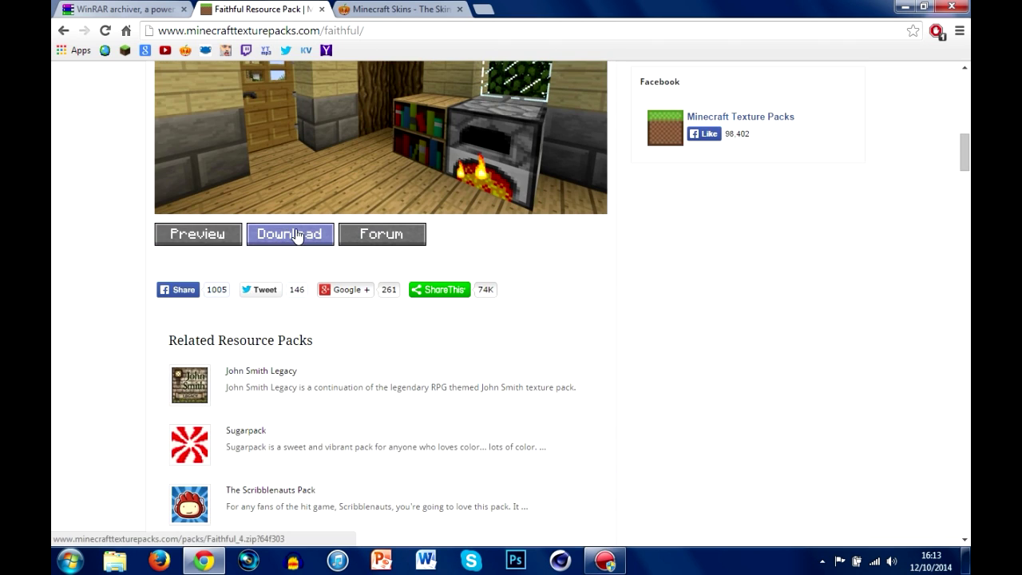
pyautogui.click(295, 234)
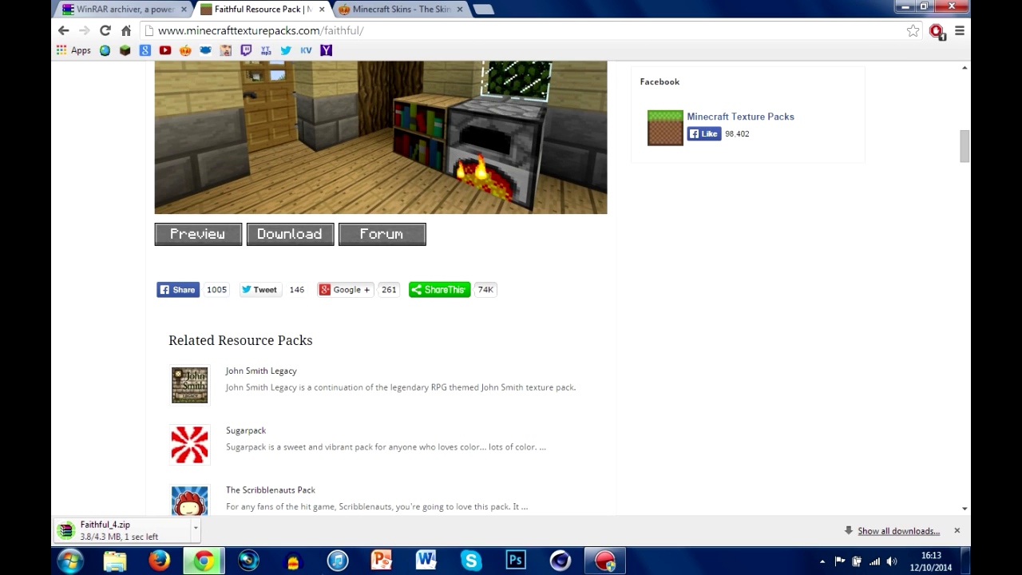
# Open the home page of the texture pack site and browse the other available packs.
pyautogui.scroll(10, 534, 365)
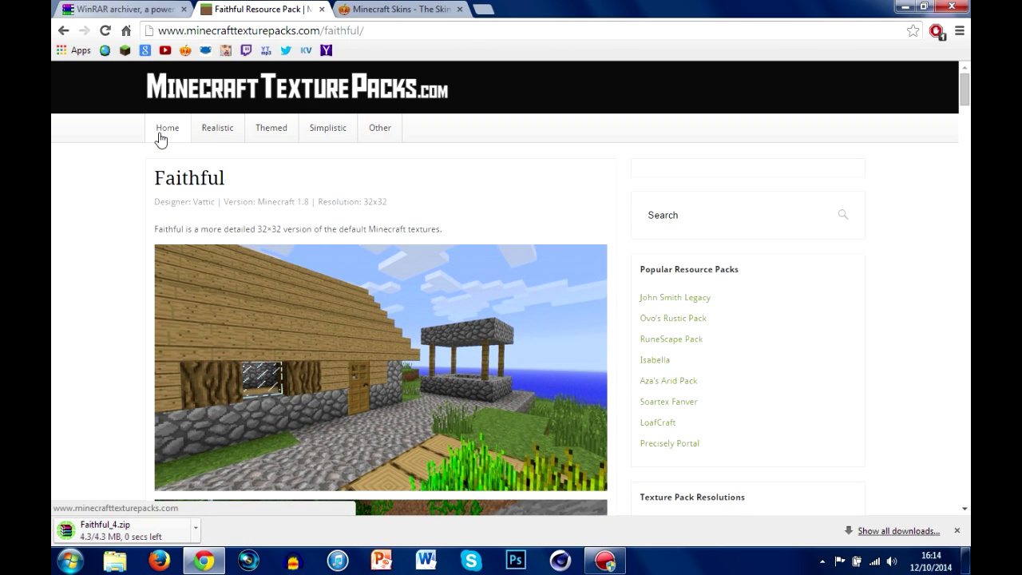
pyautogui.click(159, 132)
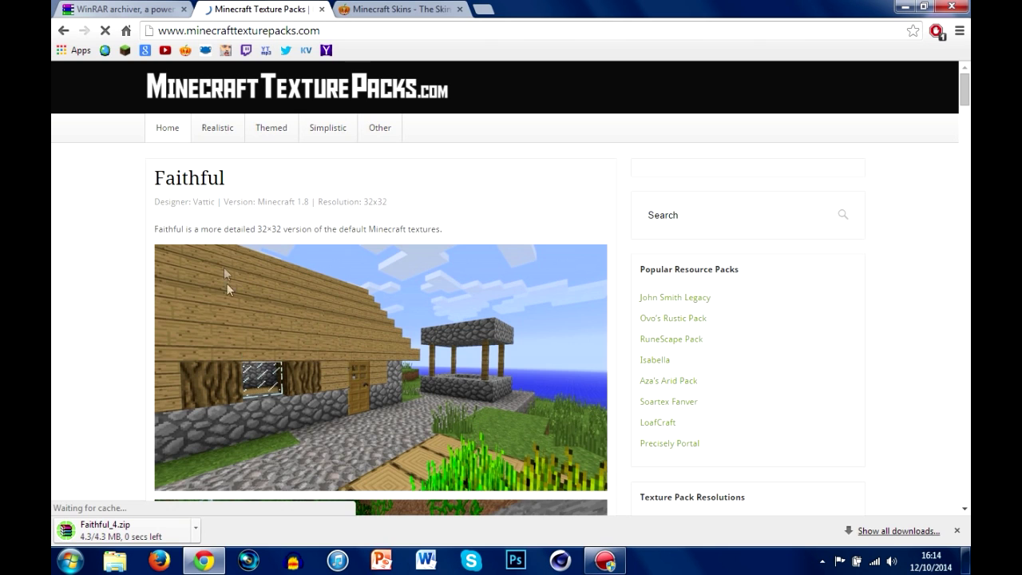
pyautogui.scroll(-3, 335, 228)
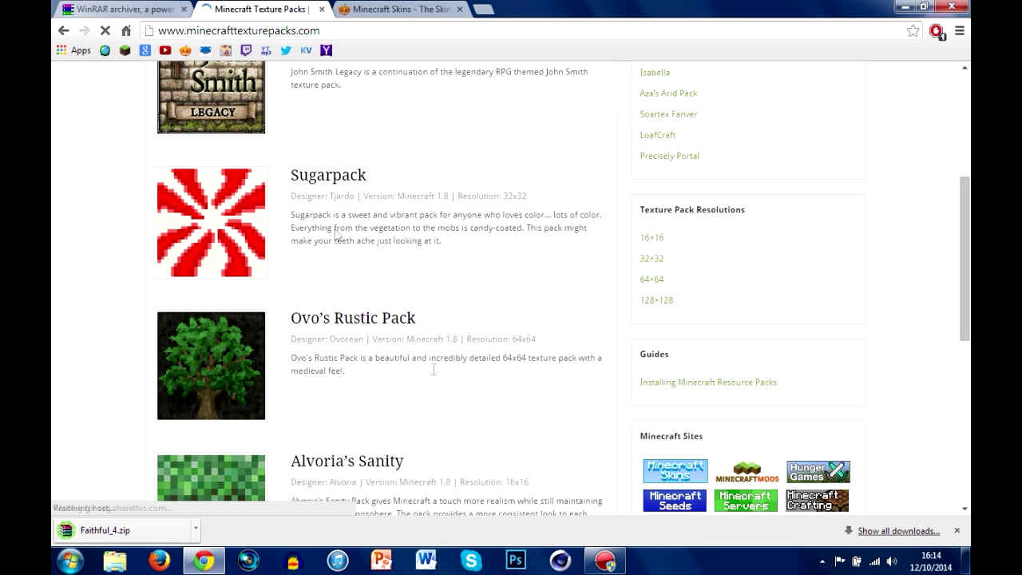
pyautogui.scroll(-2, 331, 300)
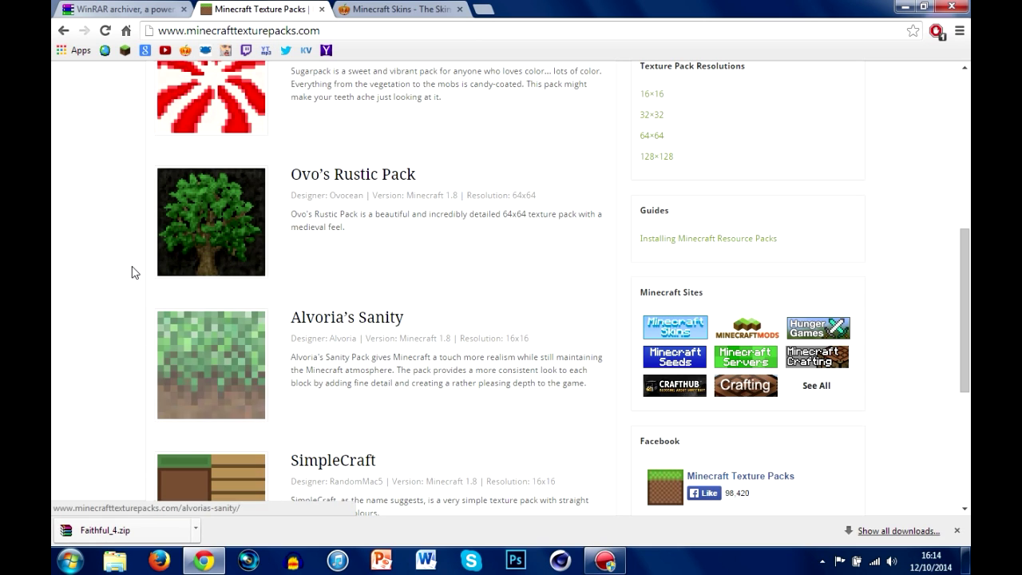
# Place the downloaded Faithful_4.zip on the desktop and extract it to its own Faithful_4 folder.
pyautogui.click(80, 537)
pyautogui.moveTo(966, 568); pyautogui.dragTo(528, 138)
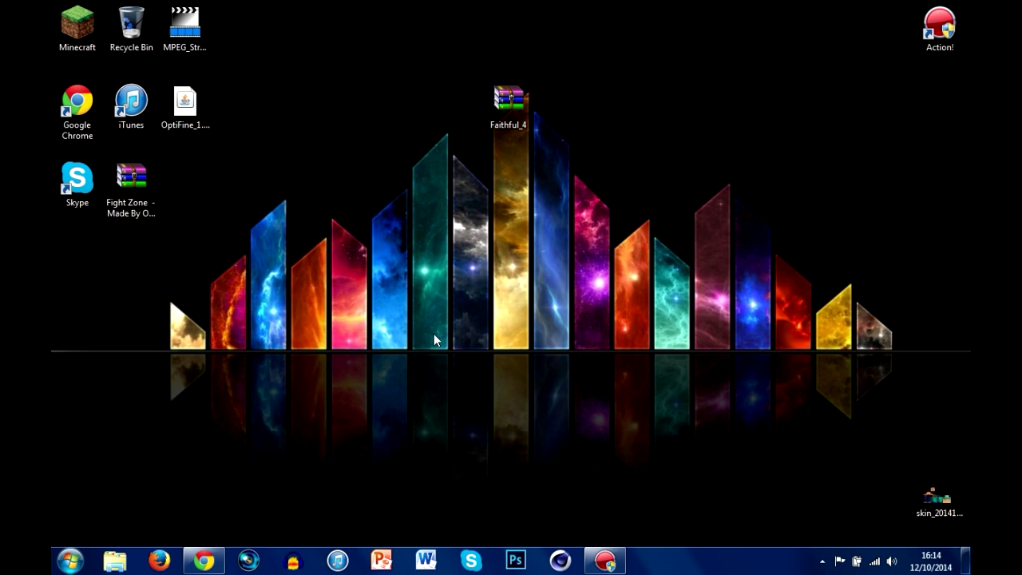
pyautogui.doubleClick(505, 100)
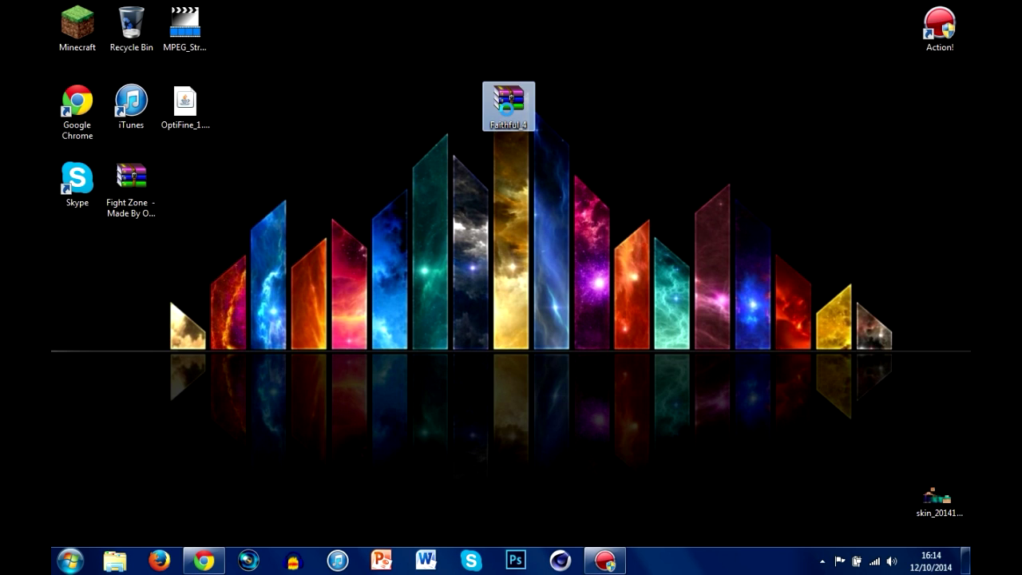
pyautogui.rightClick(506, 108)
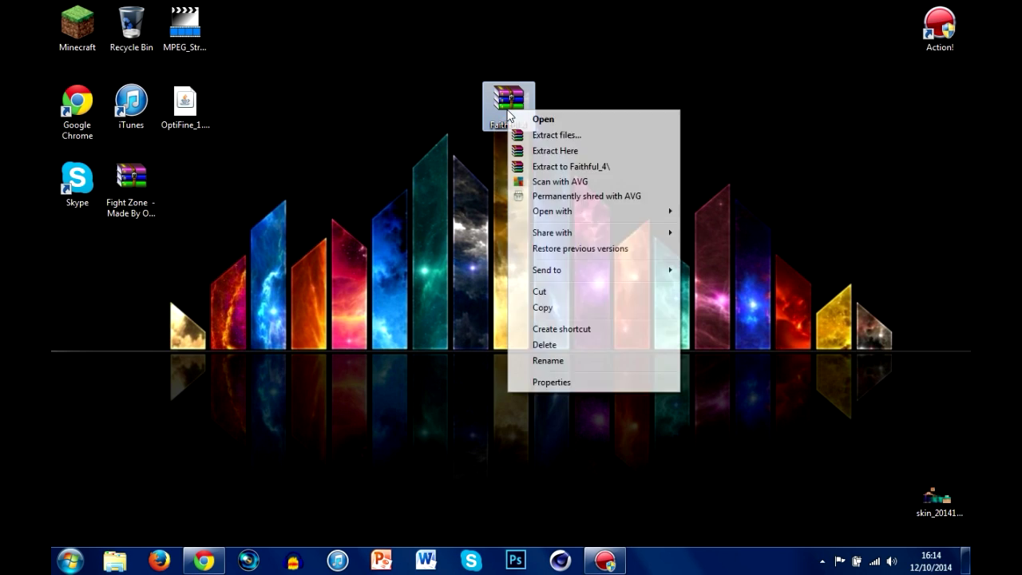
pyautogui.click(552, 165)
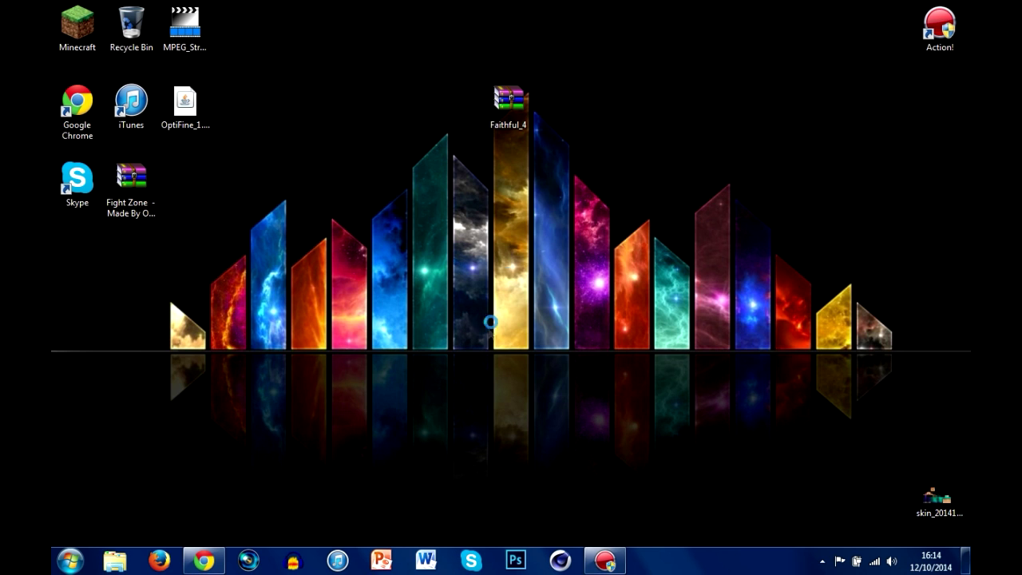
pyautogui.moveTo(449, 191); pyautogui.dragTo(419, 164)
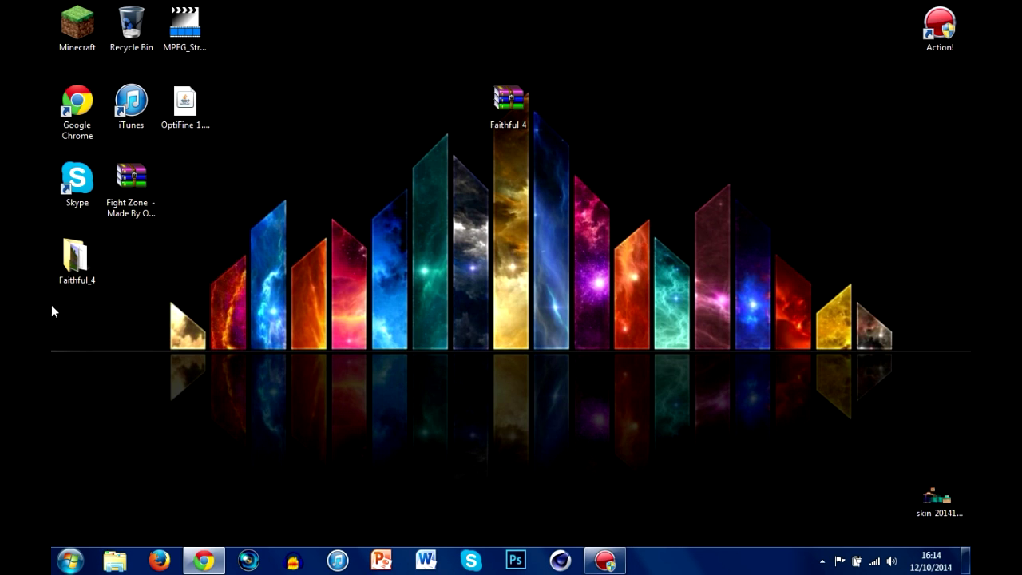
# Move the extracted Faithful_4 folder to a free area of the desktop and check its contents.
pyautogui.moveTo(76, 259); pyautogui.dragTo(293, 261)
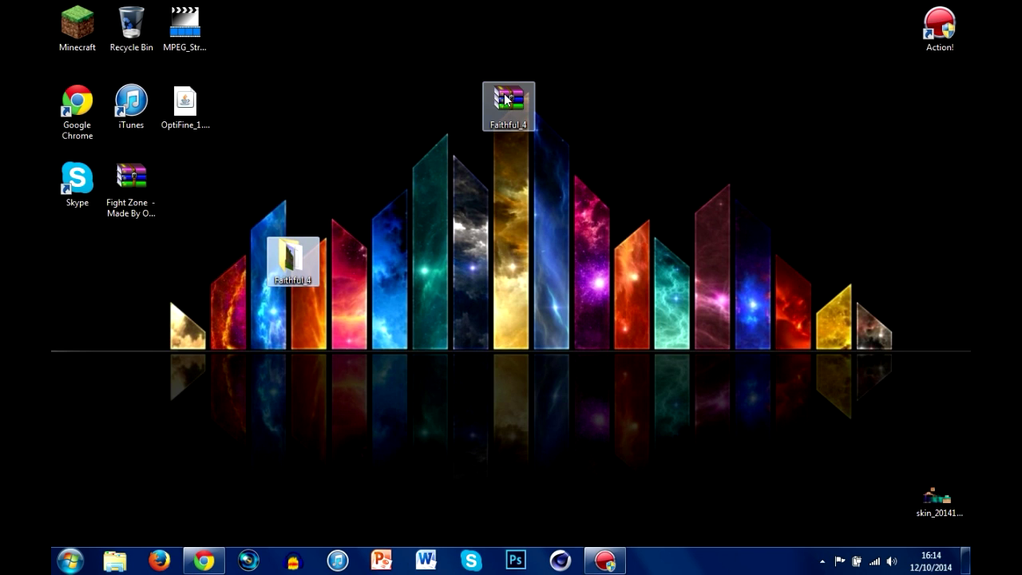
pyautogui.doubleClick(307, 280)
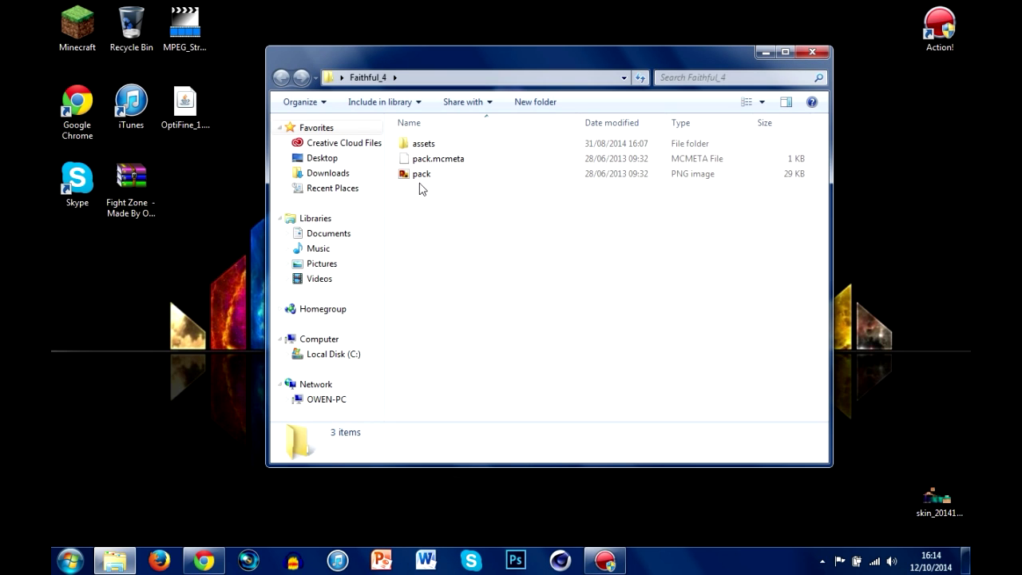
pyautogui.click(812, 52)
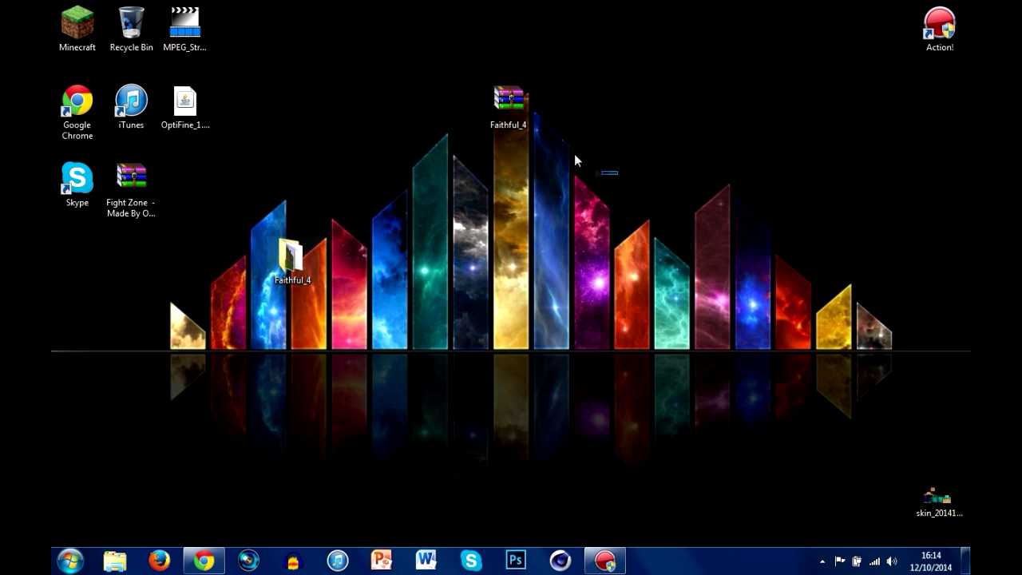
# Permanently delete the Faithful_4 ZIP archive from the desktop, keeping the extracted folder.
pyautogui.hotkey('shift', 'Delete')
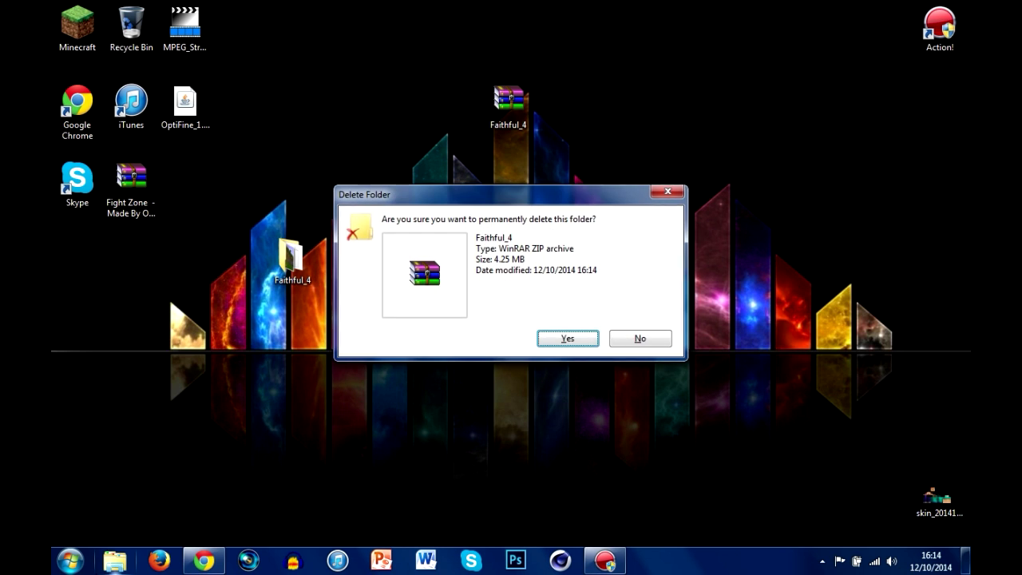
pyautogui.press('Return')
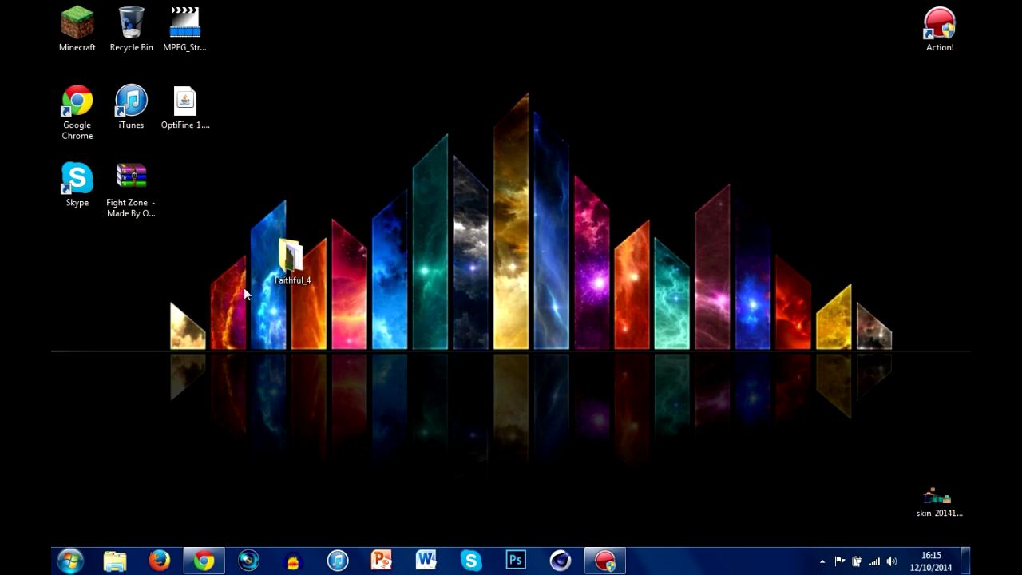
pyautogui.moveTo(260, 195); pyautogui.dragTo(343, 336)
pyautogui.click(503, 161)
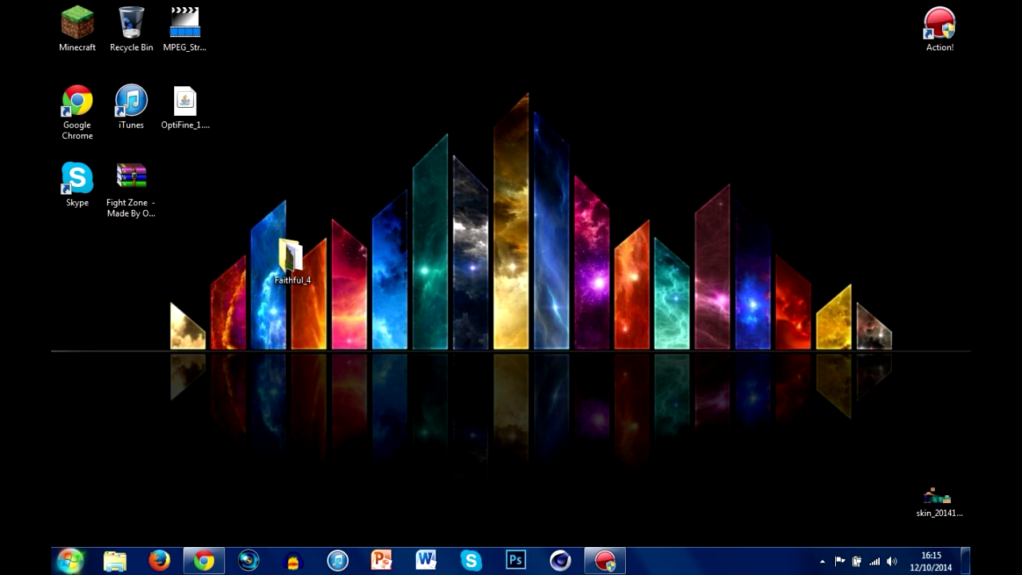
pyautogui.click(71, 561)
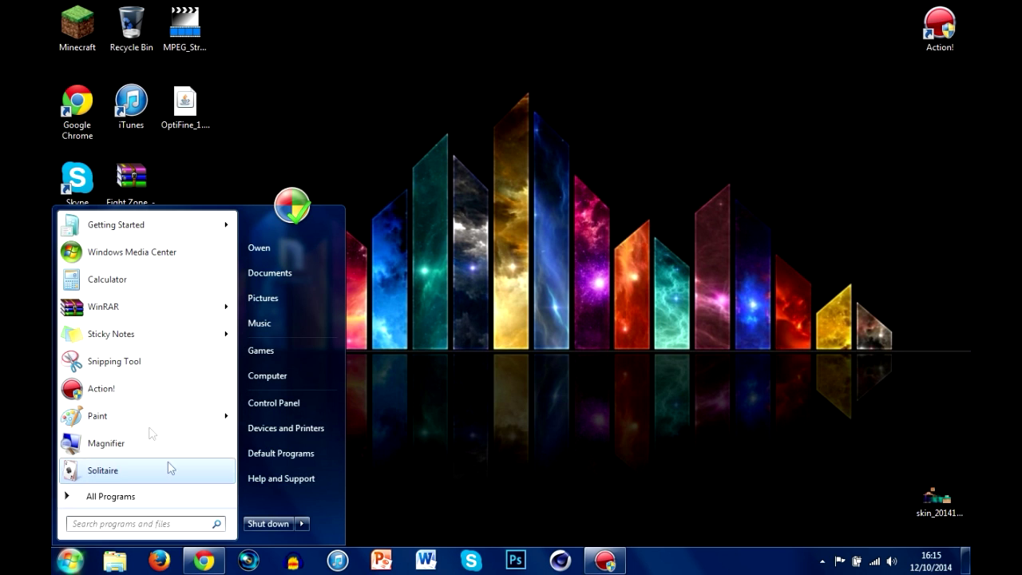
pyautogui.click(97, 525)
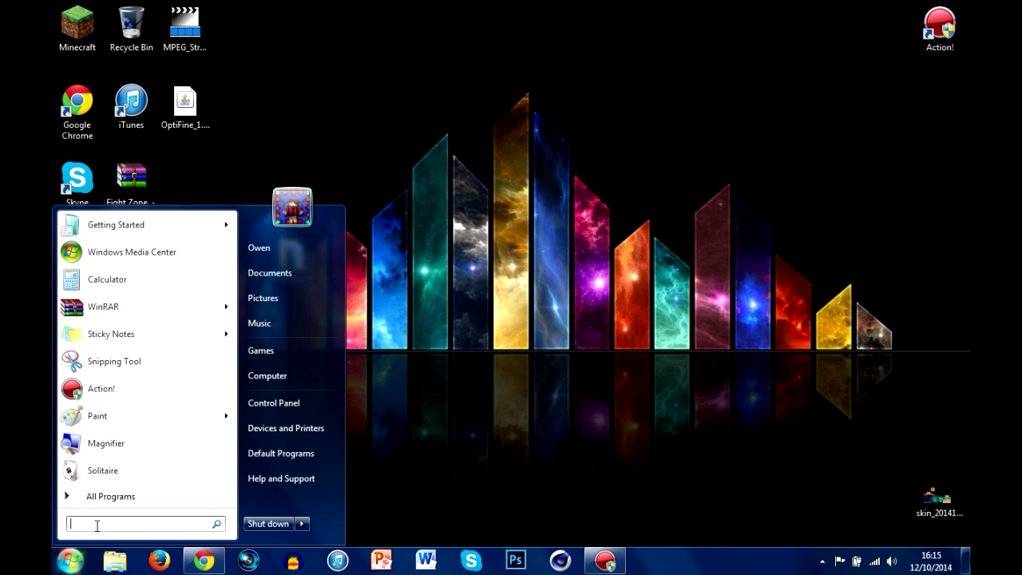
pyautogui.write('roaming')
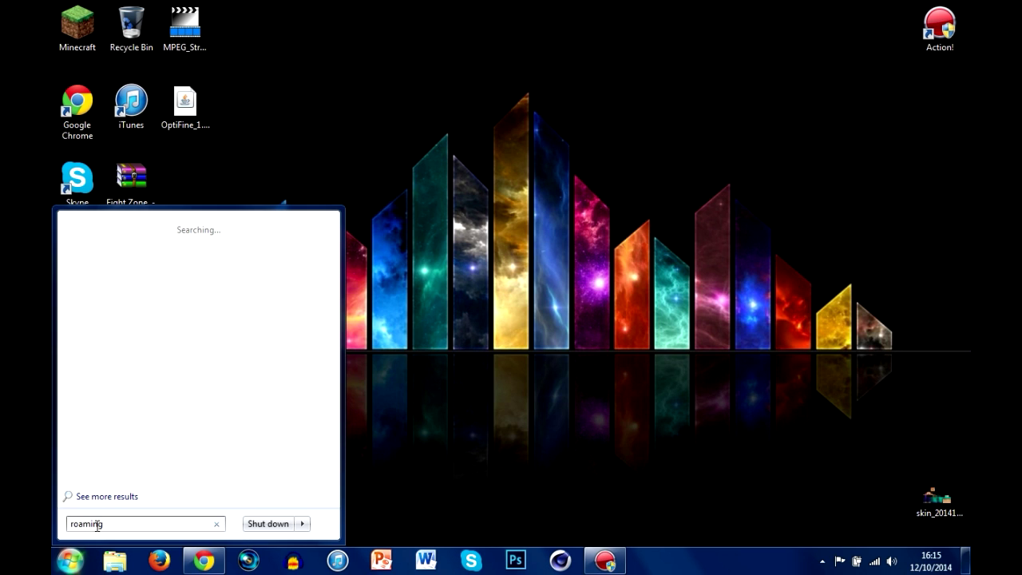
pyautogui.press('BackSpace')
pyautogui.press('BackSpace')
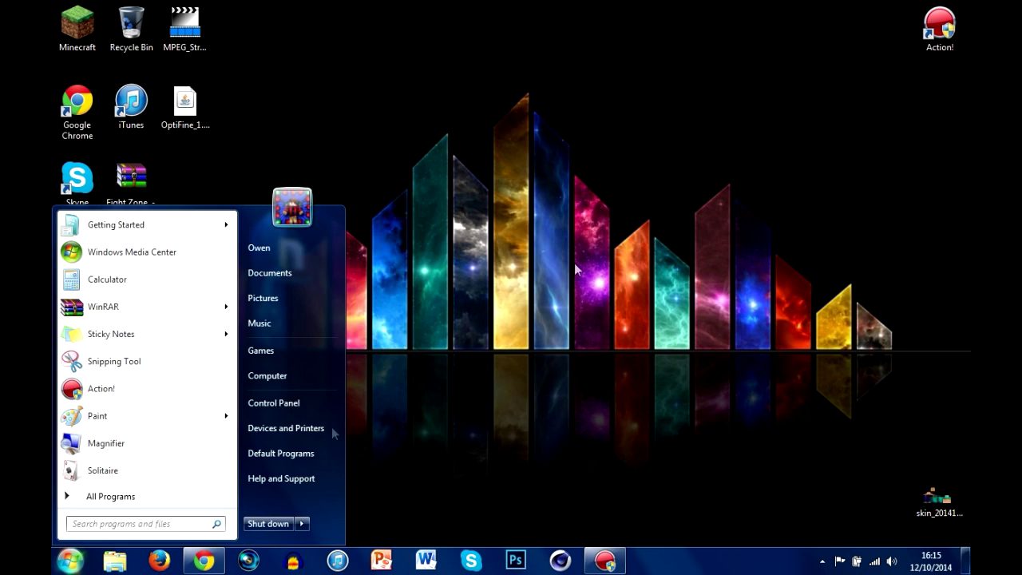
pyautogui.click(589, 233)
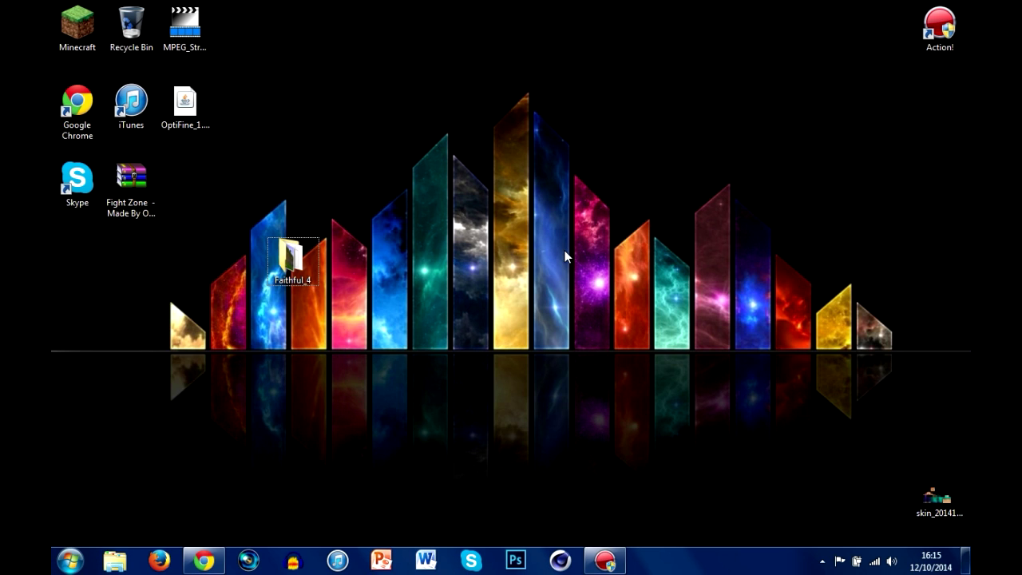
# Open the Roaming application data folder by running %appdata% and place its window beside the Faithful_4 folder on the desktop.
pyautogui.press('super+r')
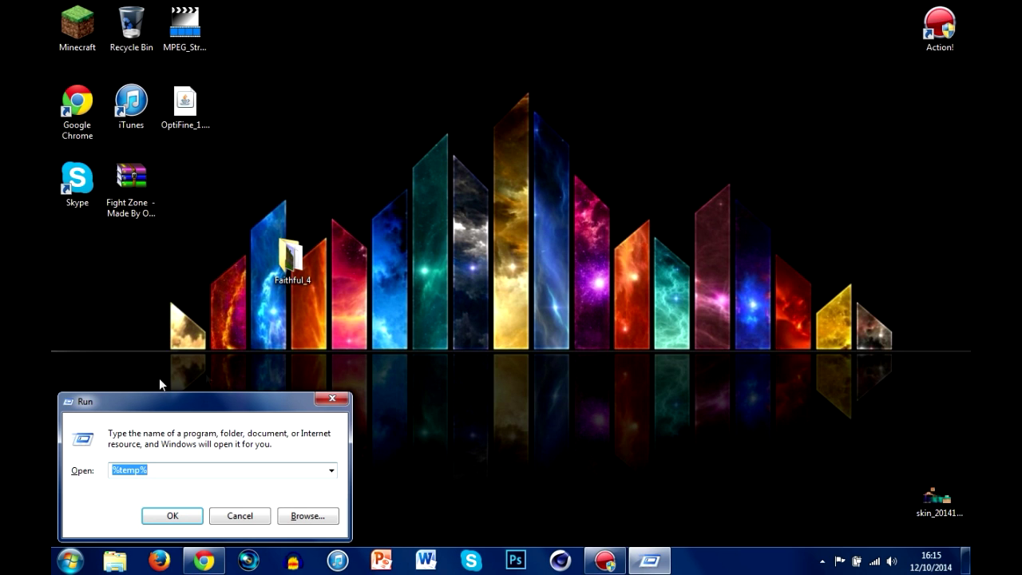
pyautogui.press('BackSpace')
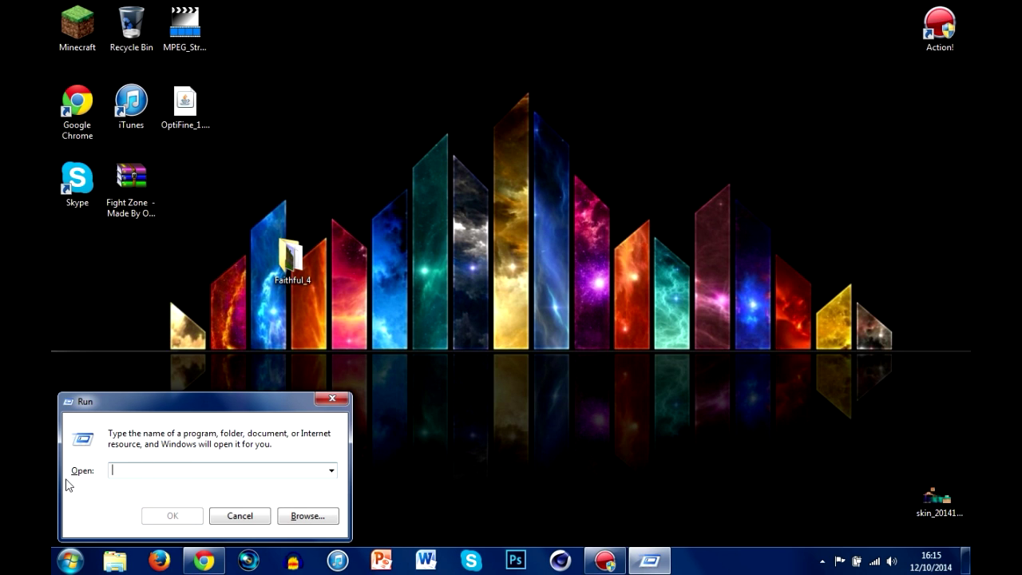
pyautogui.moveTo(151, 411); pyautogui.dragTo(436, 154)
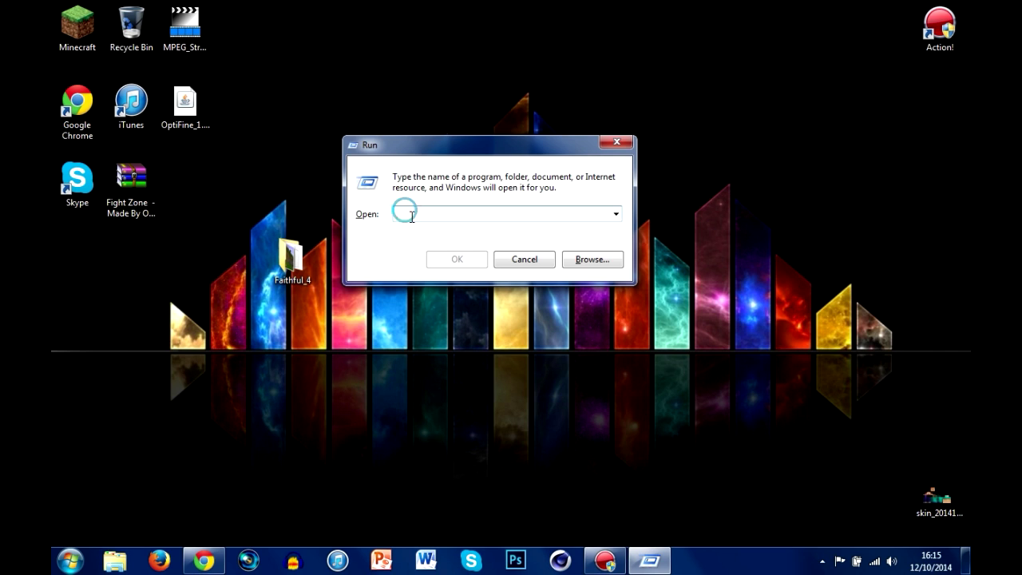
pyautogui.write('%appdate')
pyautogui.press('BackSpace')
pyautogui.write('a')
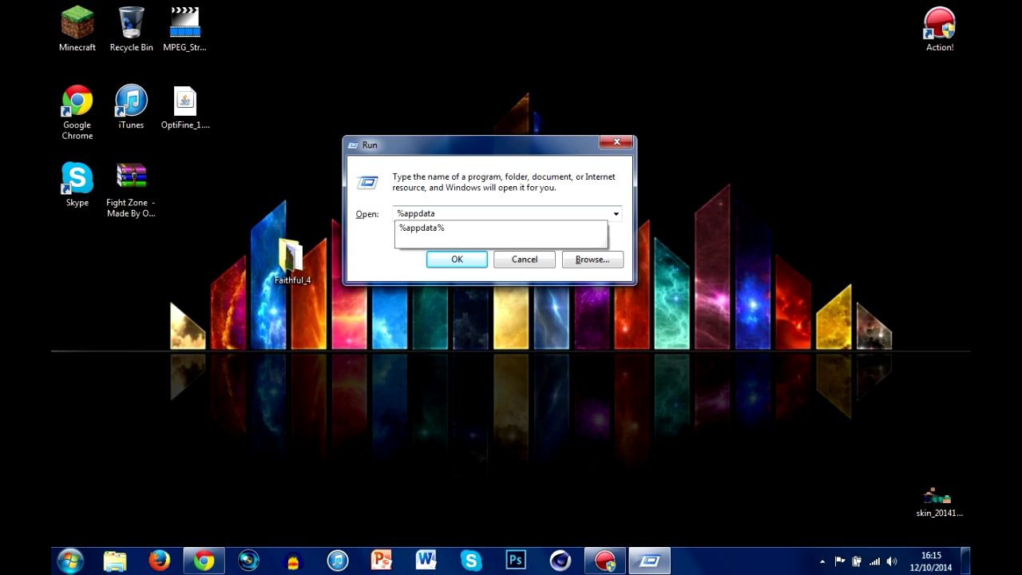
pyautogui.write('%')
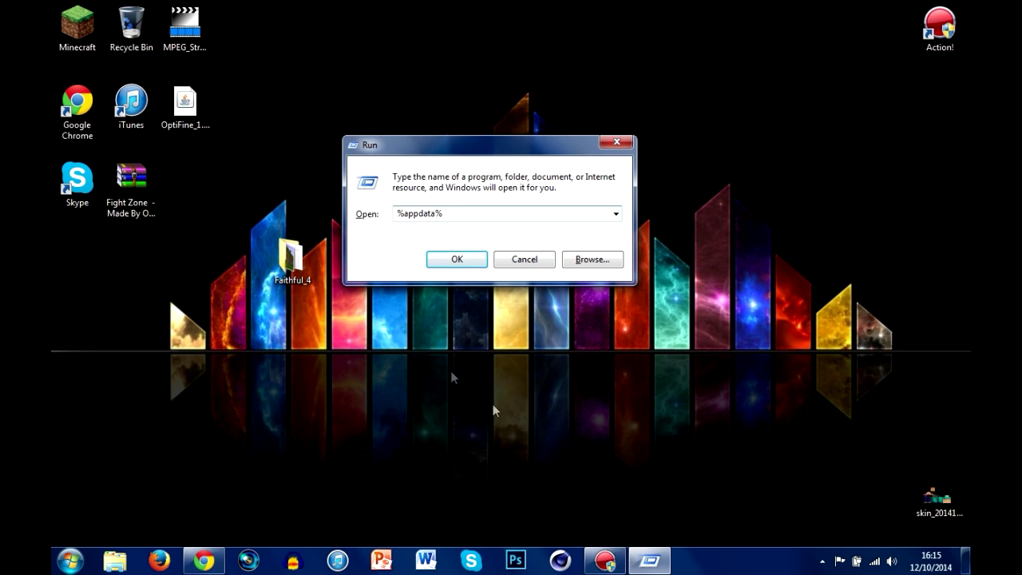
pyautogui.click(451, 259)
pyautogui.moveTo(406, 64); pyautogui.dragTo(491, 39)
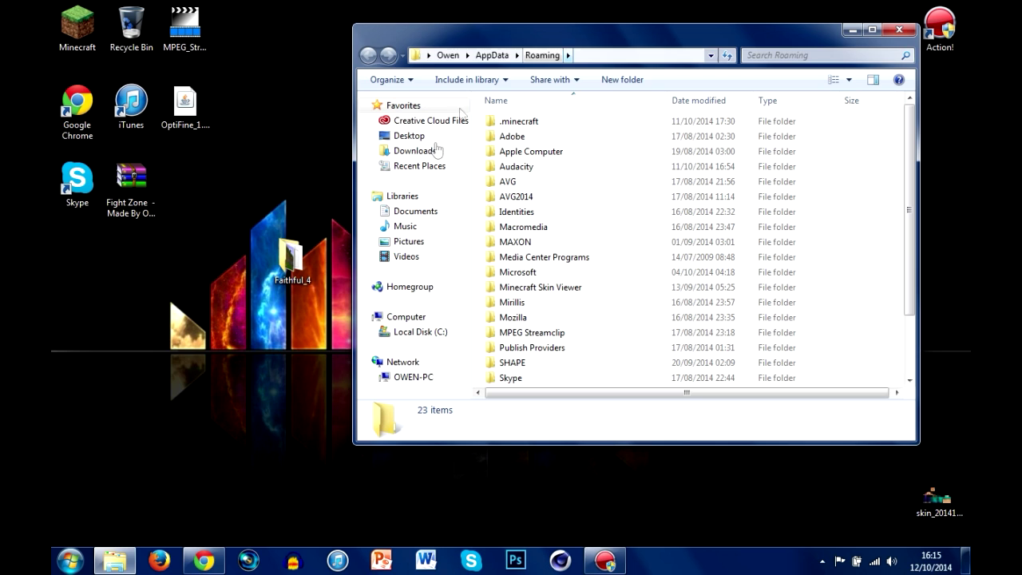
# Open the resourcepacks folder inside the .minecraft folder.
pyautogui.doubleClick(517, 121)
pyautogui.scroll(-1, 559, 320)
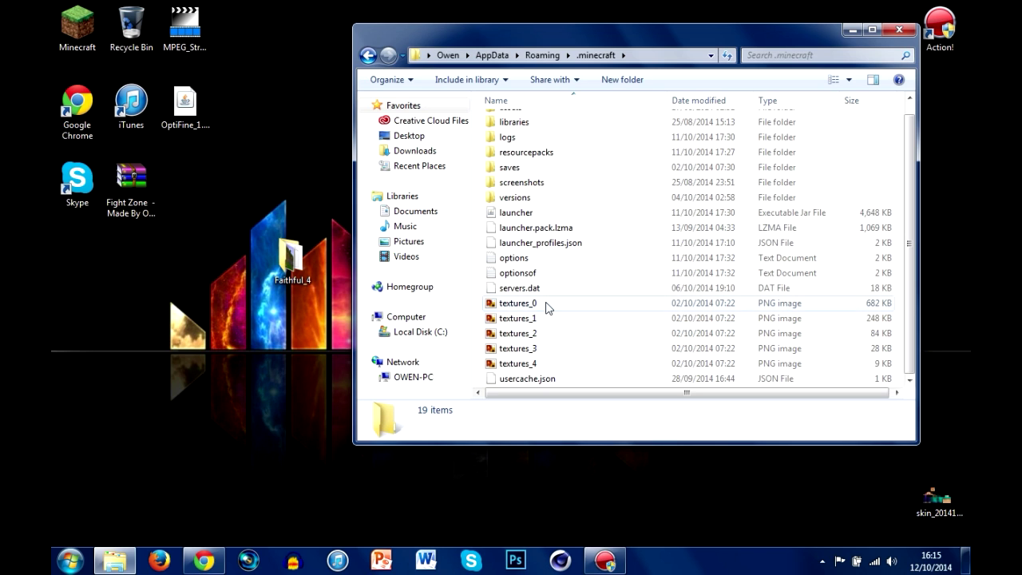
pyautogui.scroll(1, 523, 279)
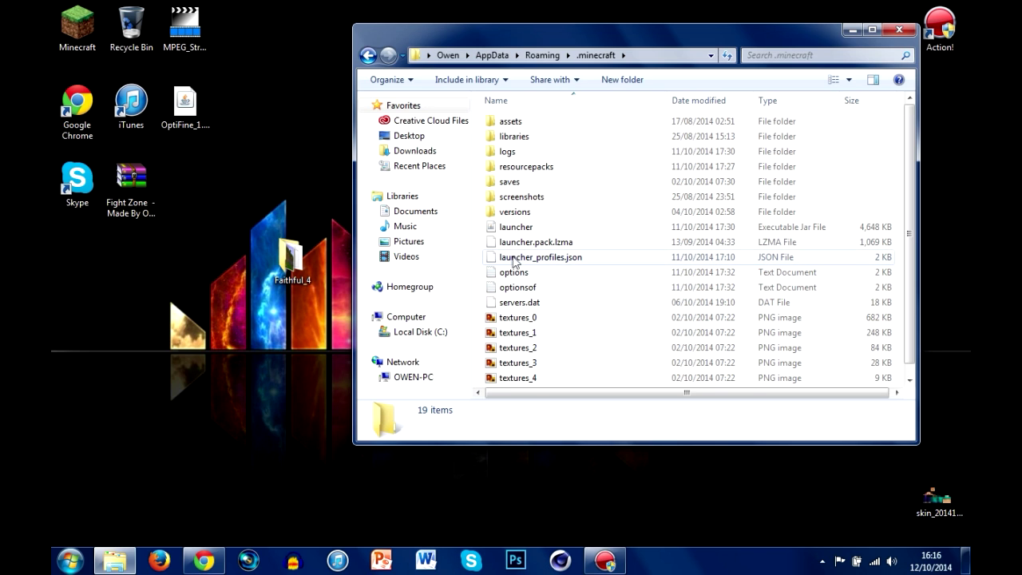
pyautogui.doubleClick(528, 169)
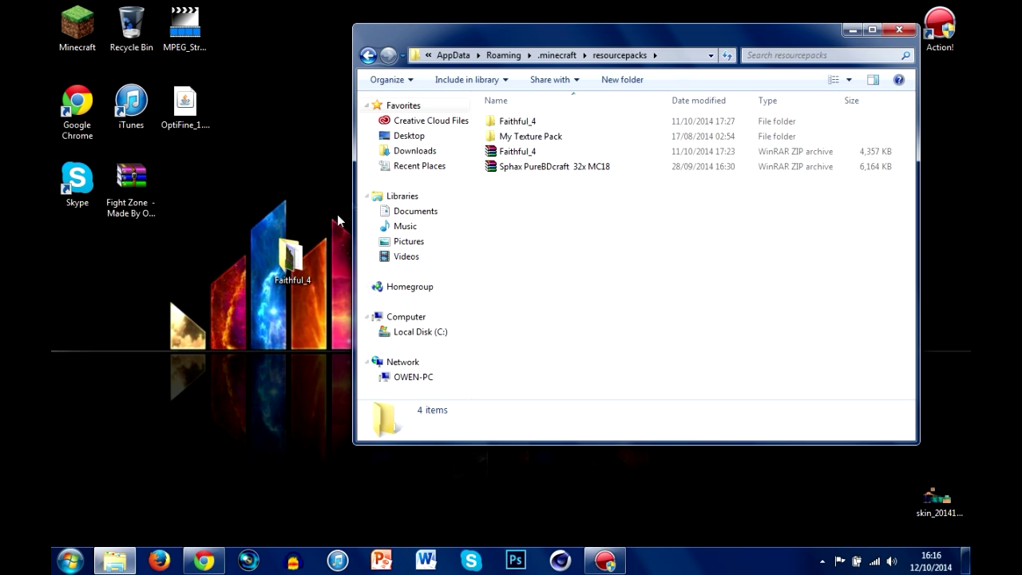
# Move the Faithful_4 folder from the desktop into resourcepacks, merging the folders and replacing files that have the same name.
pyautogui.moveTo(481, 262); pyautogui.dragTo(550, 279)
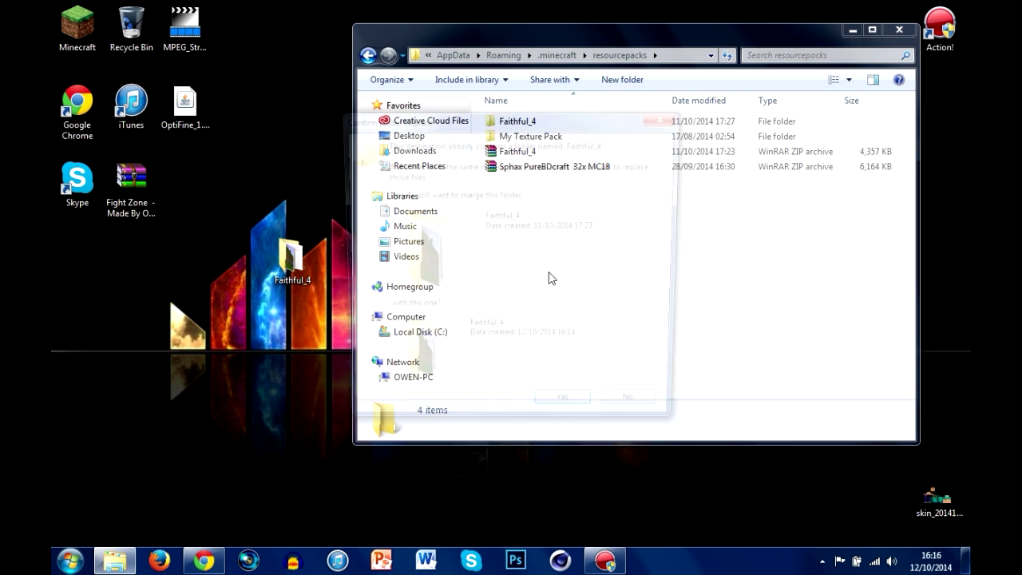
pyautogui.click(580, 412)
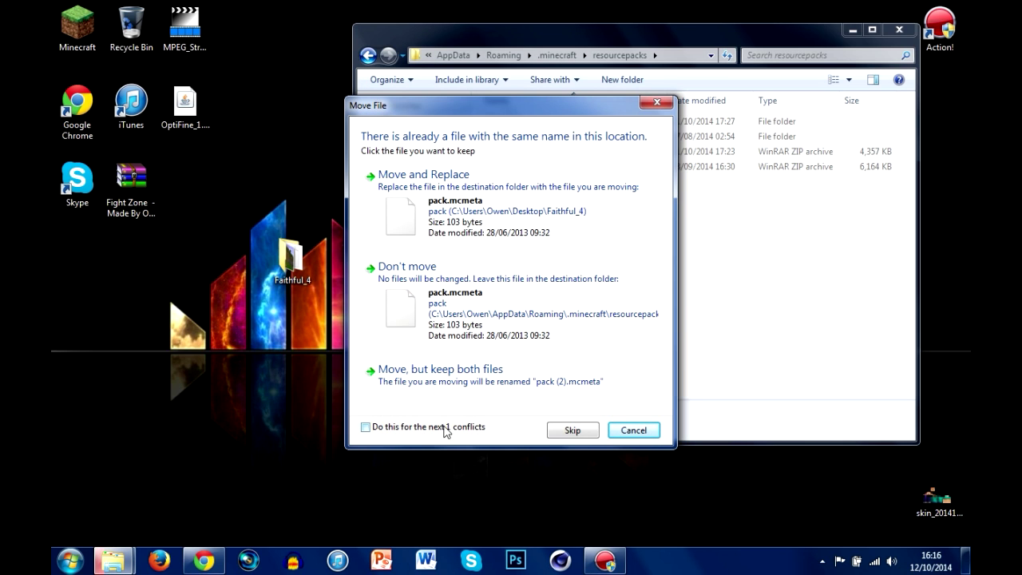
pyautogui.click(439, 222)
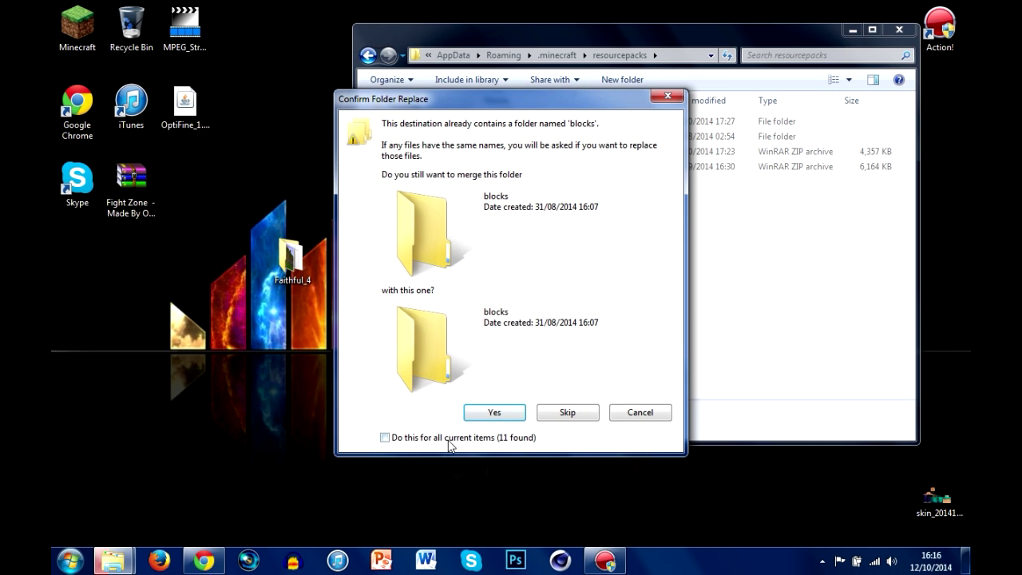
pyautogui.click(494, 412)
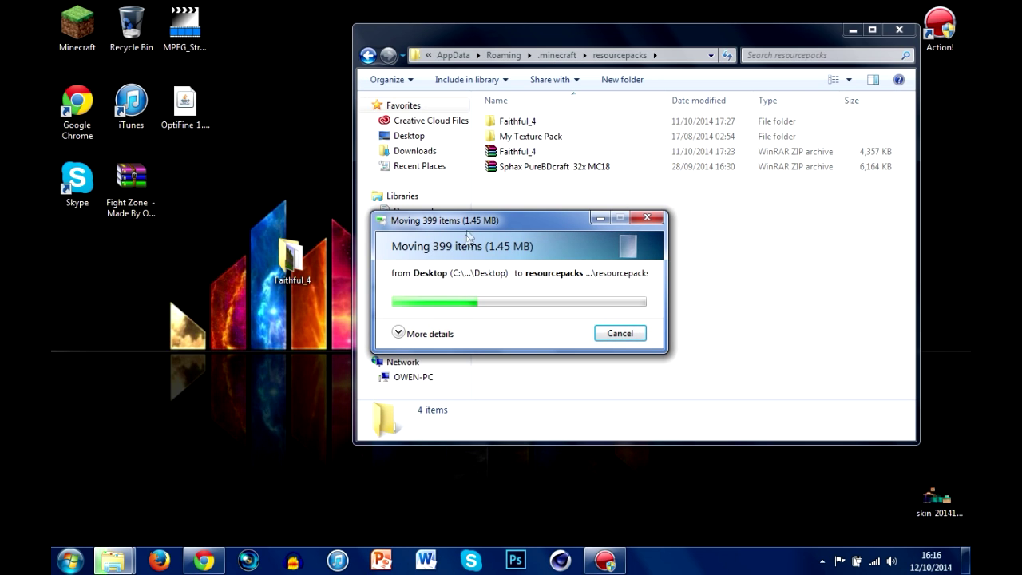
pyautogui.moveTo(459, 221); pyautogui.dragTo(563, 198)
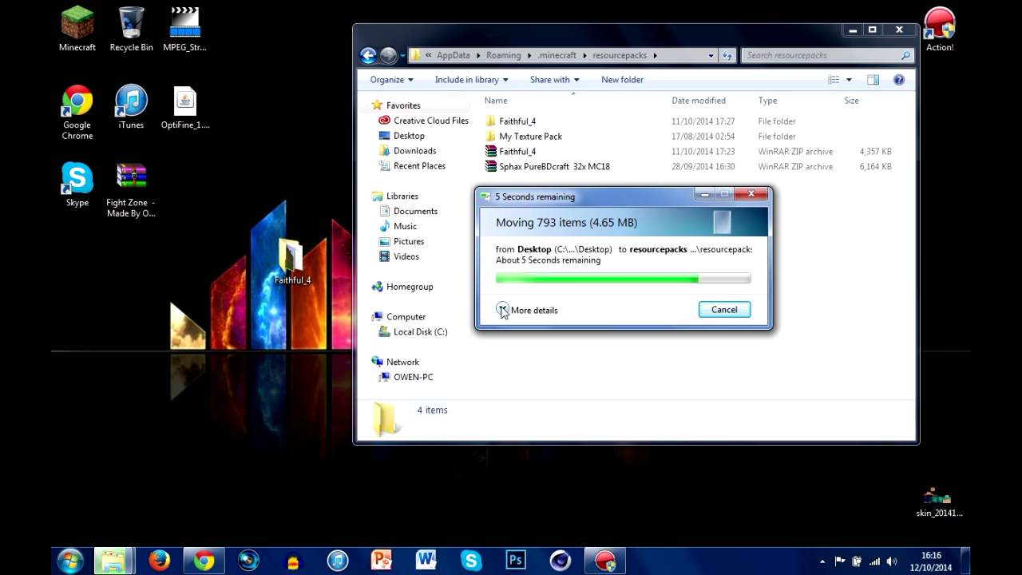
pyautogui.moveTo(534, 196); pyautogui.dragTo(466, 169)
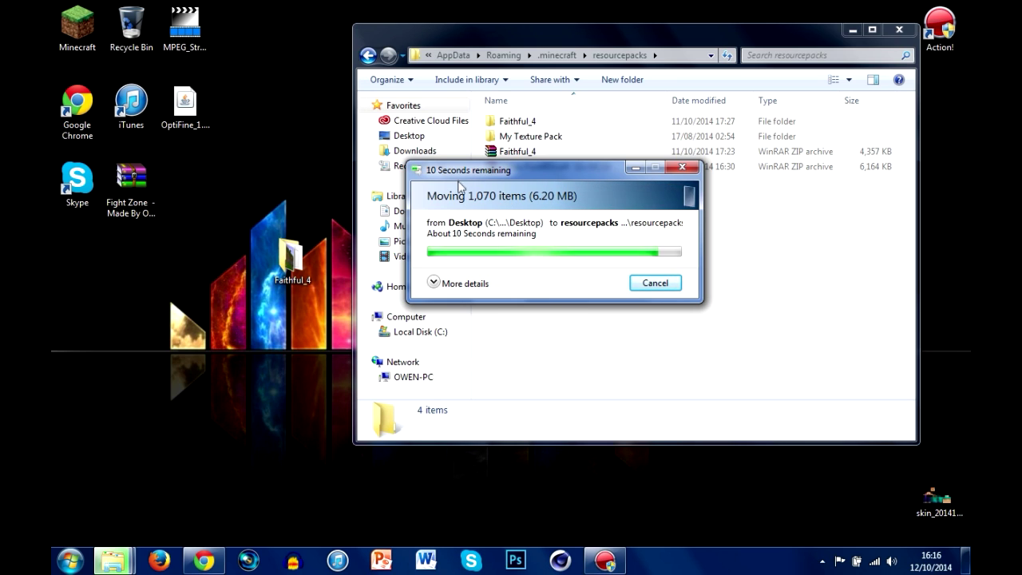
pyautogui.moveTo(452, 170); pyautogui.dragTo(510, 167)
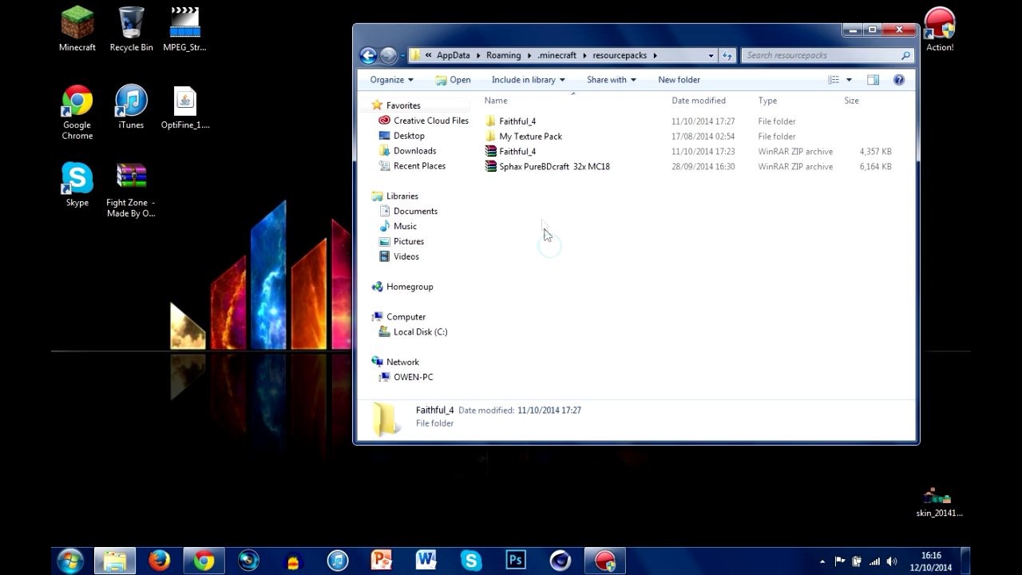
pyautogui.click(558, 255)
# Open the entity textures folder of the installed Faithful_4 pack, under assets, minecraft, textures, and find the steve image.
pyautogui.moveTo(533, 41); pyautogui.dragTo(408, 44)
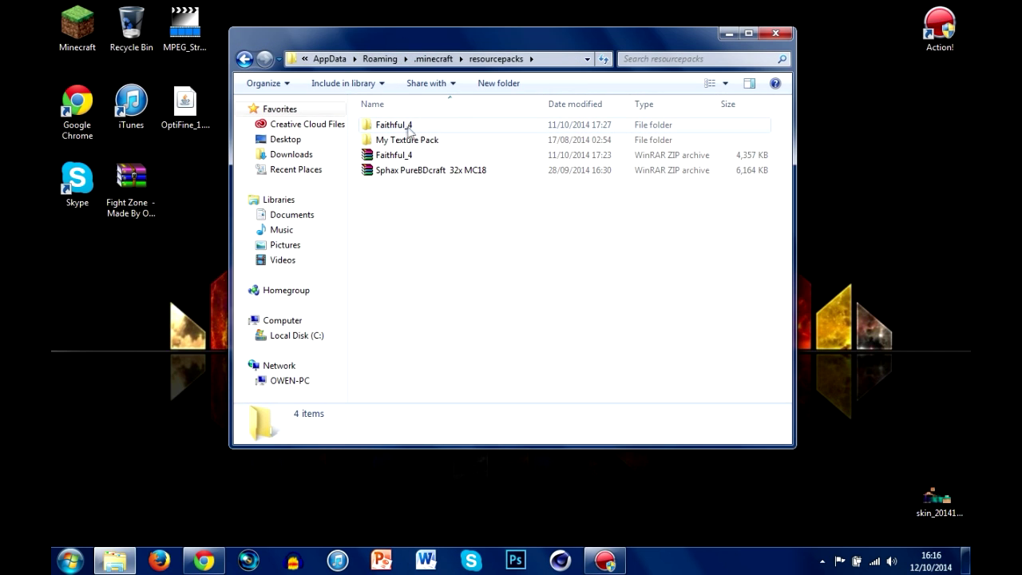
pyautogui.doubleClick(416, 125)
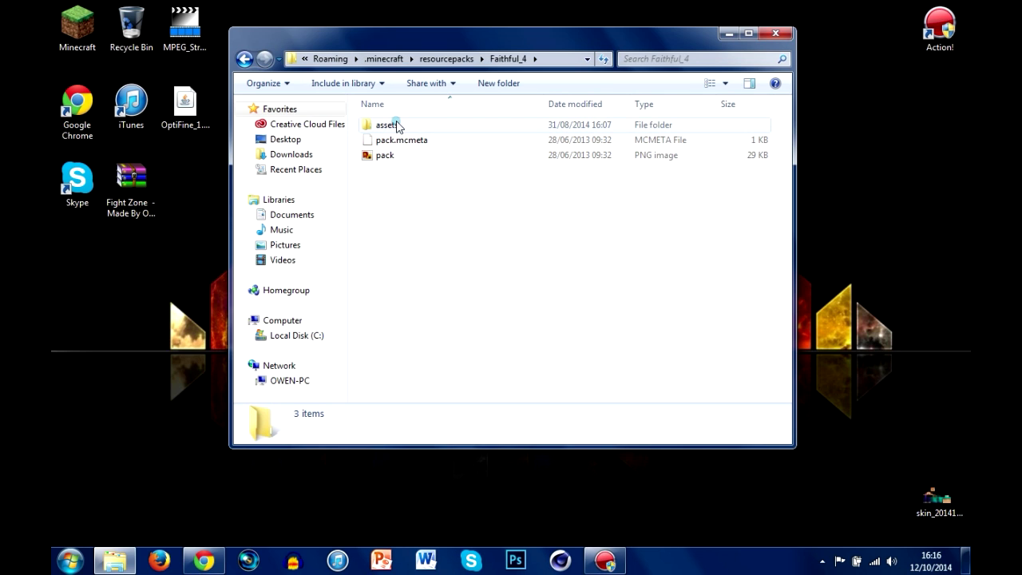
pyautogui.doubleClick(397, 126)
pyautogui.doubleClick(392, 128)
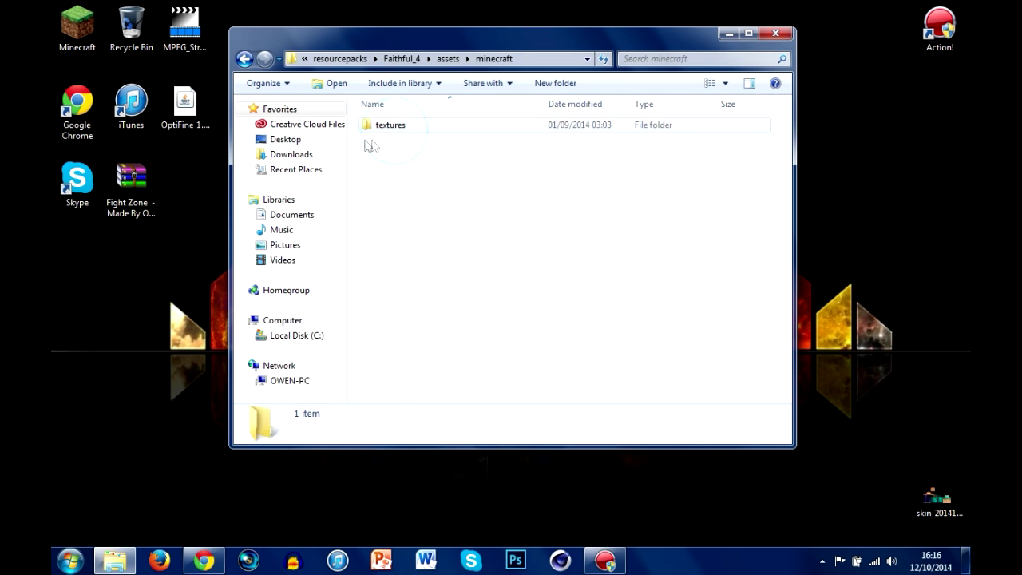
pyautogui.doubleClick(391, 126)
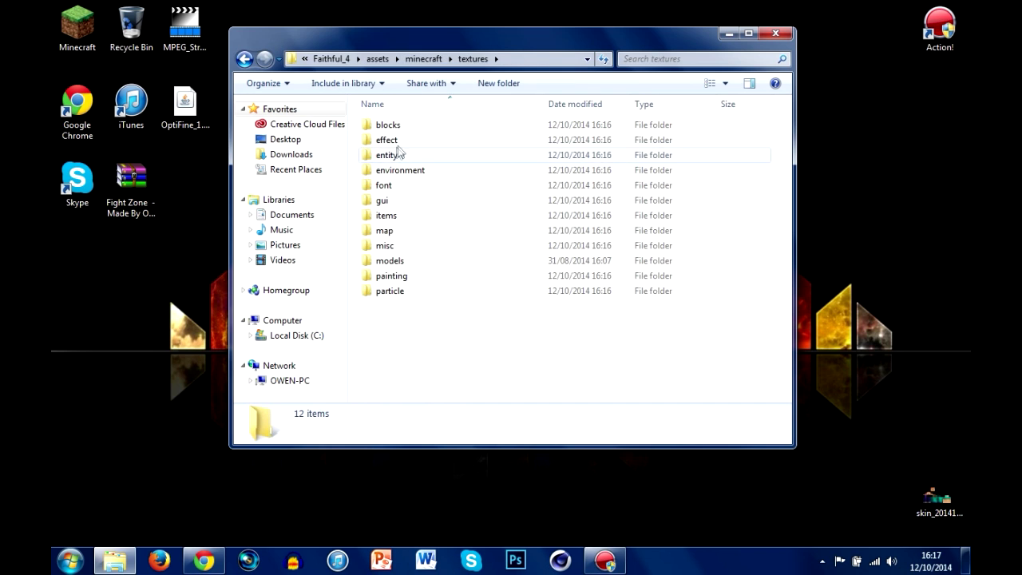
pyautogui.doubleClick(397, 157)
pyautogui.scroll(-10, 447, 209)
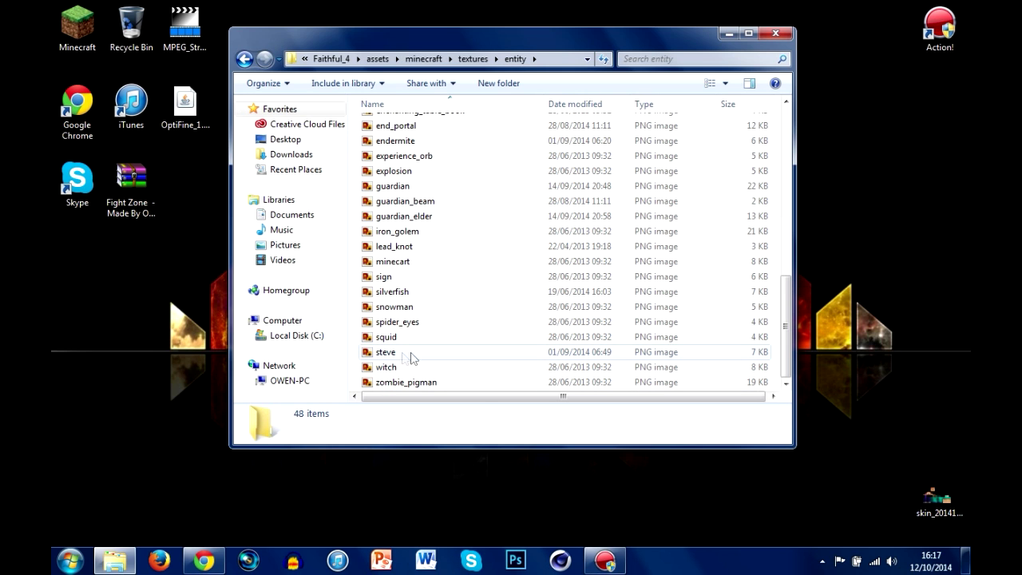
# View the steve skin image enlarged, close the viewer and select the steve file in the entity folder.
pyautogui.click(407, 348)
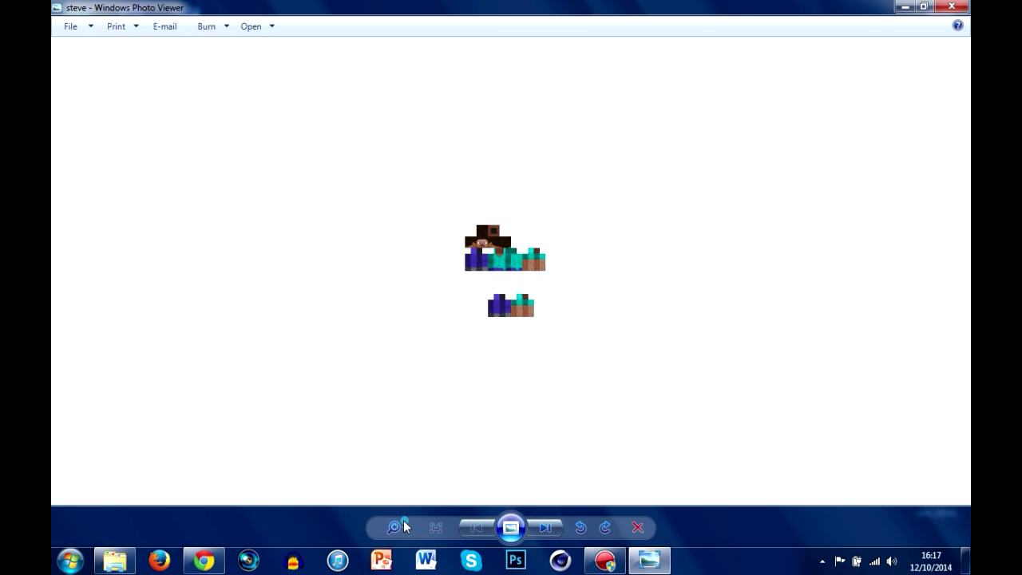
pyautogui.click(399, 527)
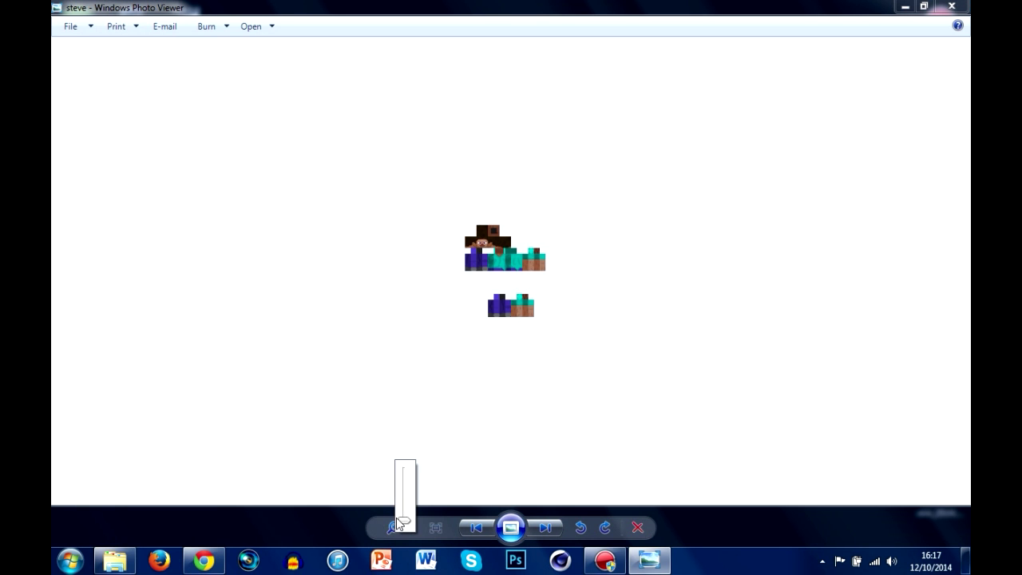
pyautogui.moveTo(404, 513)
pyautogui.mouseDown()
pyautogui.moveTo(402, 484)
pyautogui.moveTo(402, 495)
pyautogui.mouseUp()
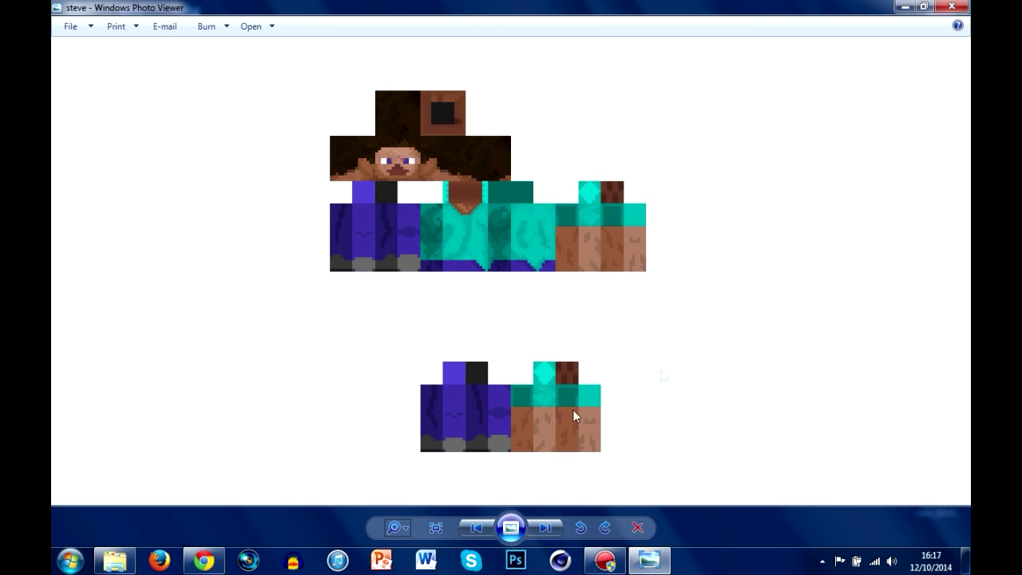
pyautogui.hotkey('alt', 'F4')
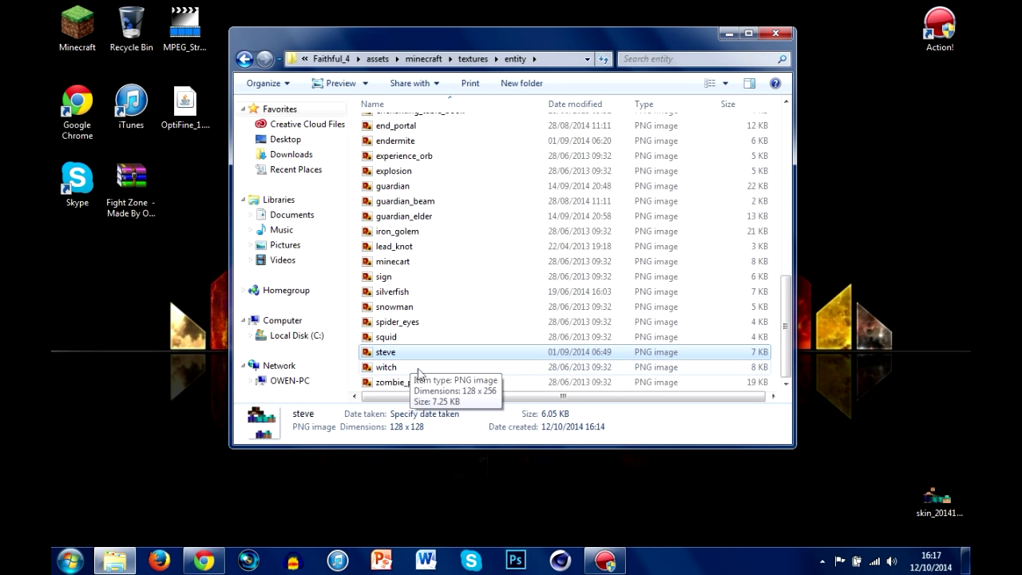
pyautogui.click(381, 367)
pyautogui.click(385, 352)
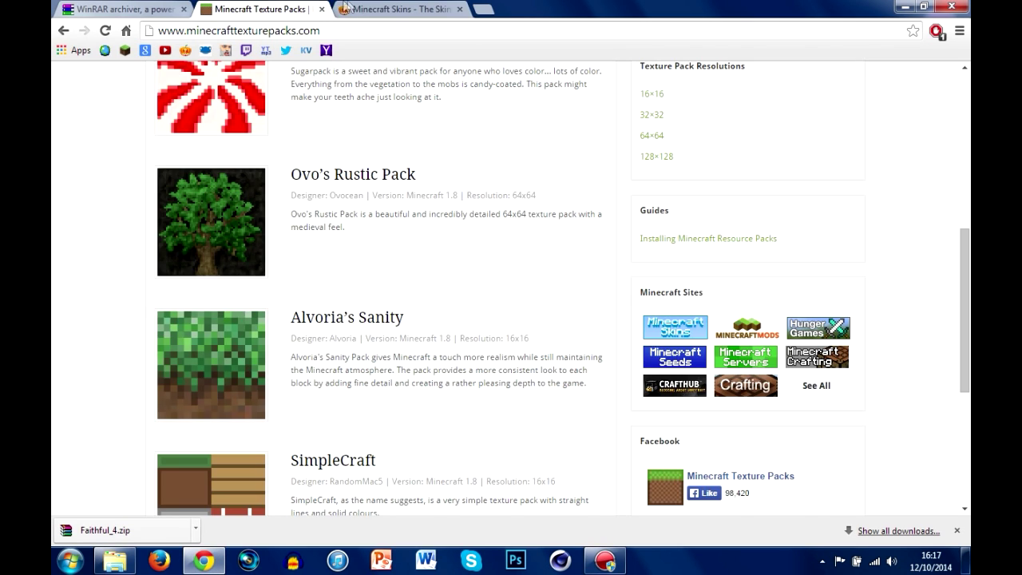
pyautogui.click(399, 9)
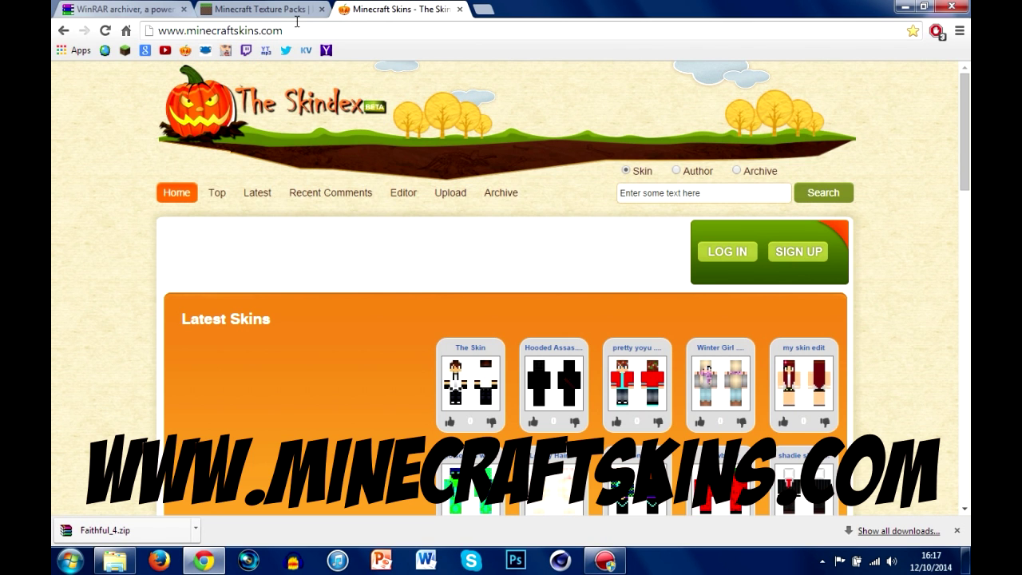
pyautogui.moveTo(294, 30); pyautogui.dragTo(176, 31)
pyautogui.click(75, 199)
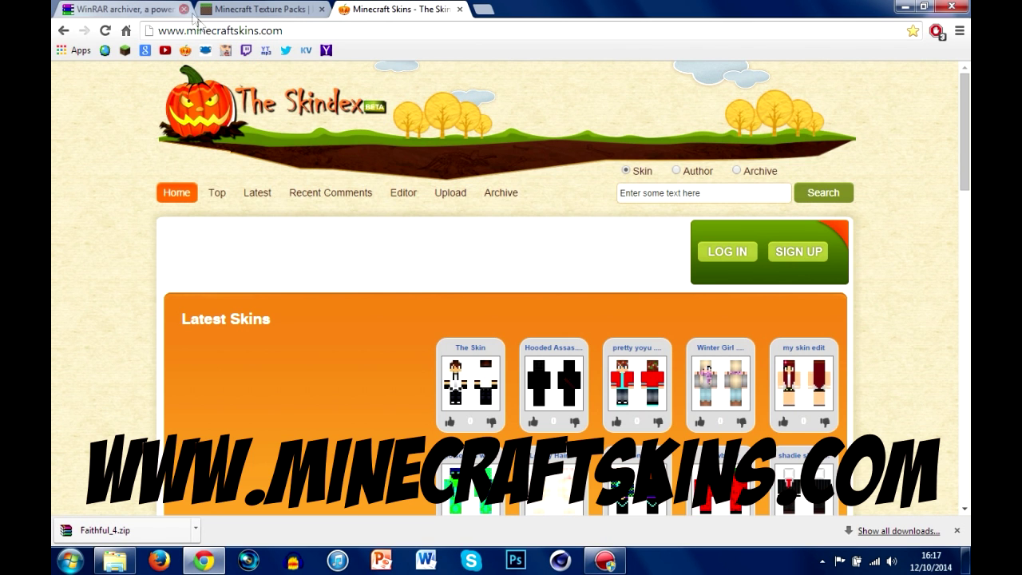
pyautogui.scroll(-3, 352, 237)
pyautogui.scroll(3, 351, 237)
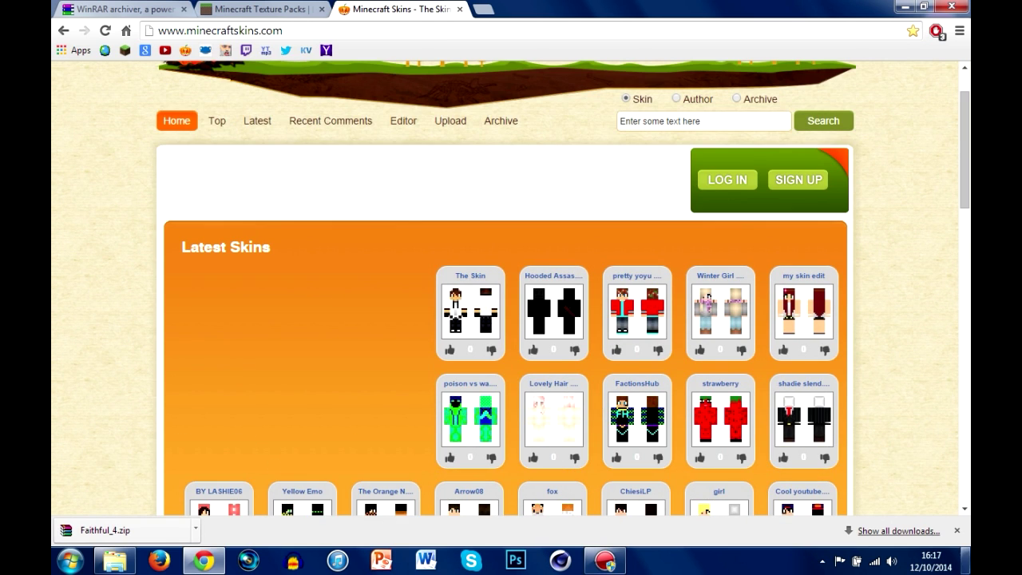
pyautogui.scroll(-3, 889, 281)
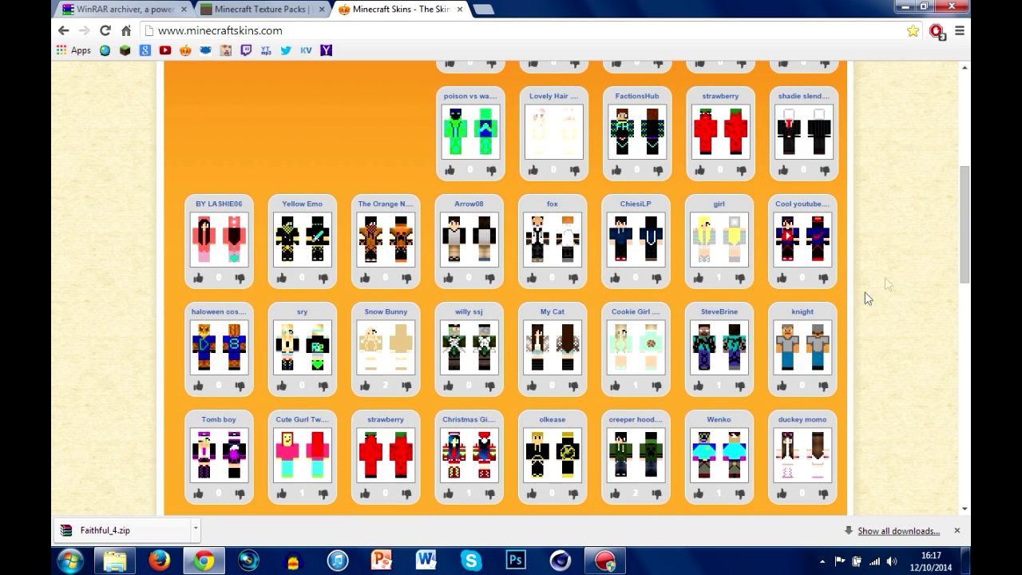
# Open the Arrow08 skin from the latest skins and download it to the computer.
pyautogui.click(467, 231)
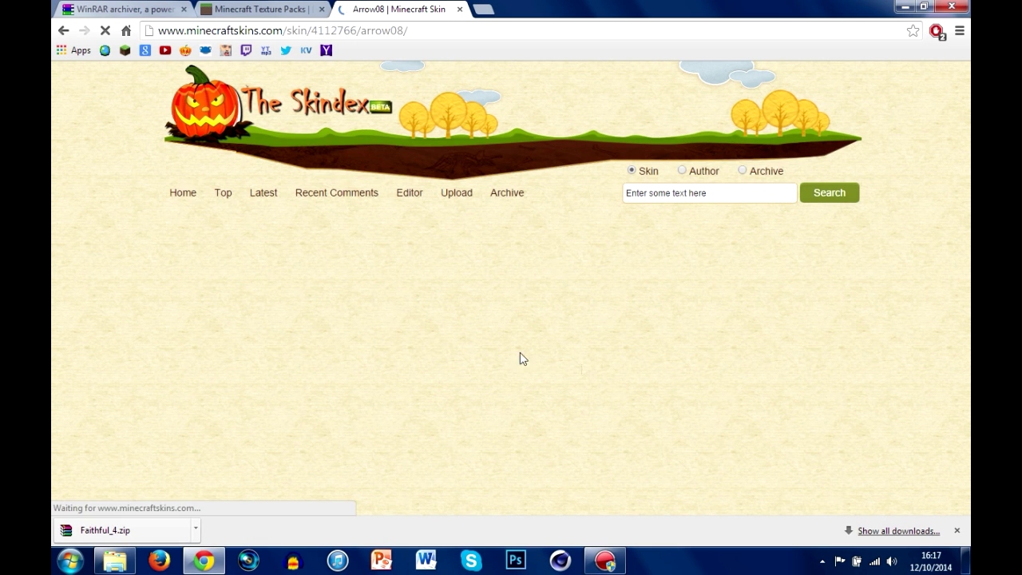
pyautogui.scroll(-3, 292, 192)
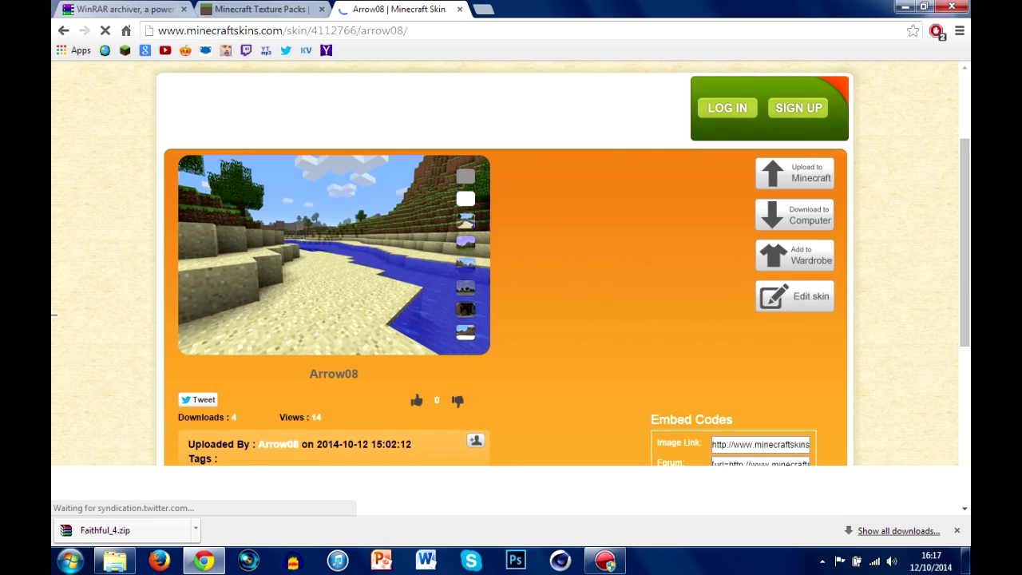
pyautogui.click(467, 287)
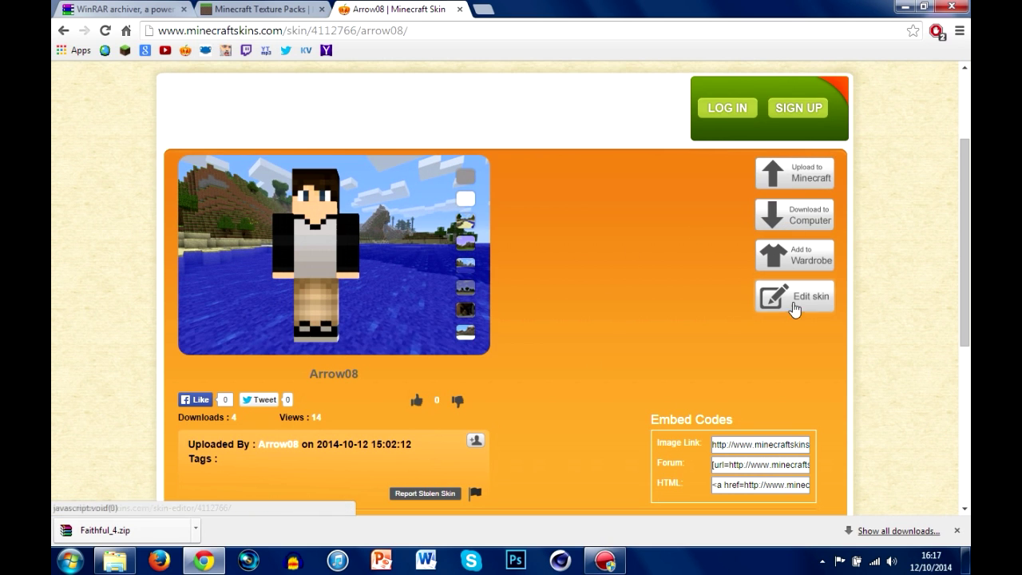
pyautogui.click(772, 223)
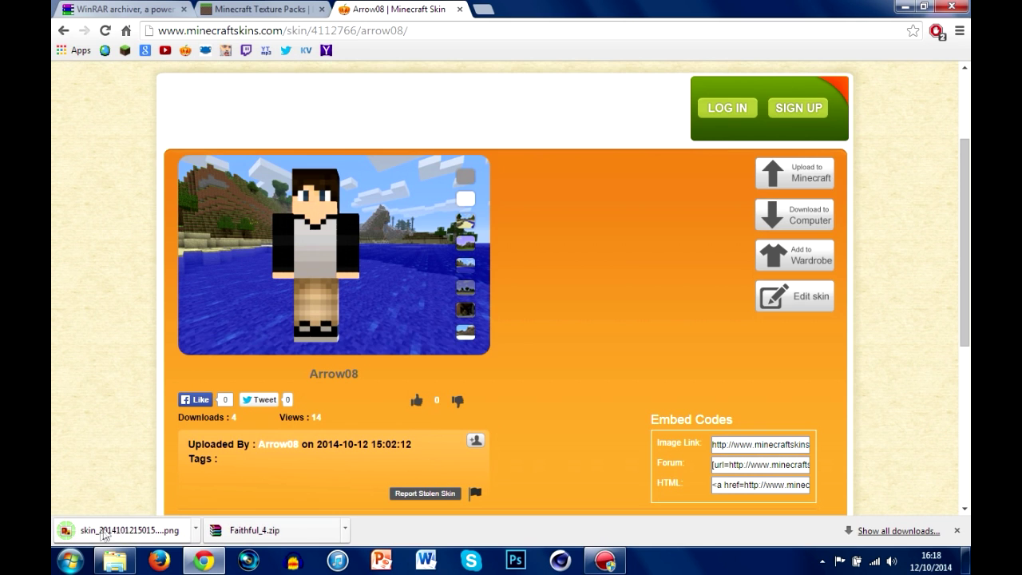
# Show the desktop and arrange the two skin image files side by side in its upper middle area.
pyautogui.click(967, 565)
pyautogui.moveTo(938, 499); pyautogui.dragTo(455, 196)
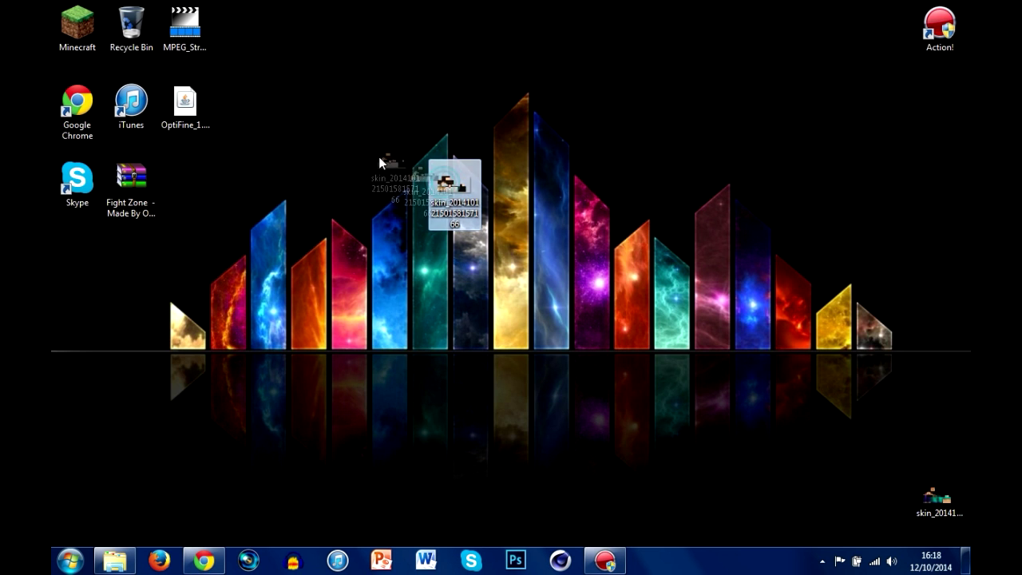
pyautogui.moveTo(382, 164); pyautogui.dragTo(396, 200)
pyautogui.moveTo(938, 499); pyautogui.dragTo(511, 196)
# View the teal-shirted skin image from the desktop enlarged in Windows Photo Viewer and close the viewer.
pyautogui.doubleClick(511, 192)
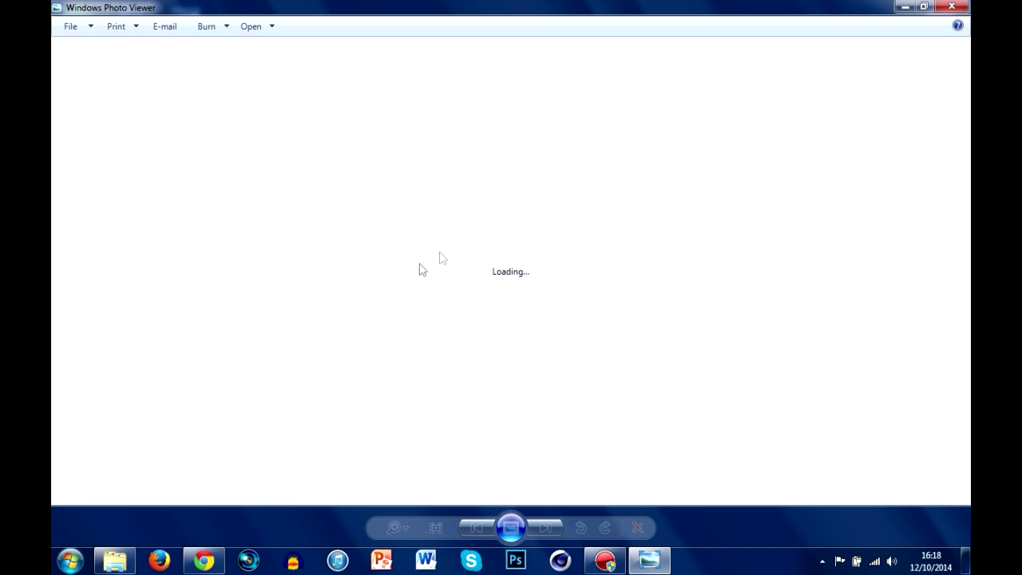
pyautogui.click(393, 527)
pyautogui.moveTo(399, 515); pyautogui.dragTo(394, 486)
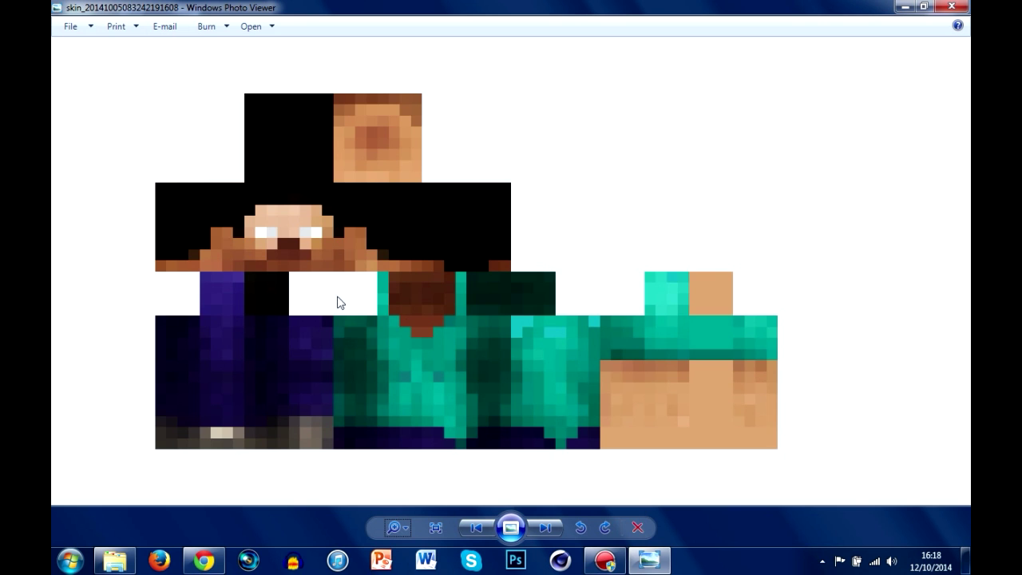
pyautogui.click(950, 7)
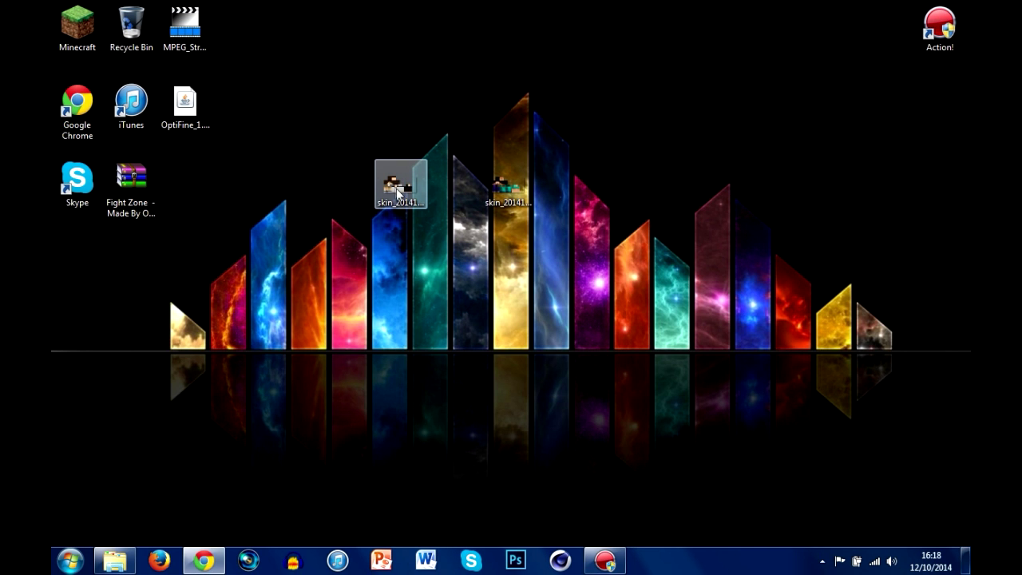
pyautogui.moveTo(401, 189); pyautogui.dragTo(302, 249)
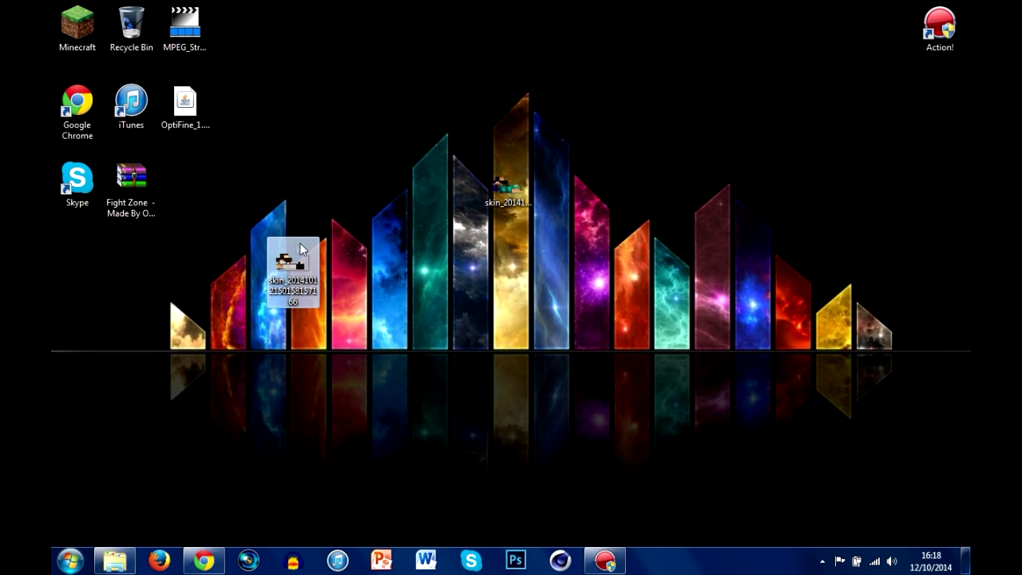
pyautogui.doubleClick(301, 260)
pyautogui.moveTo(301, 261); pyautogui.dragTo(375, 335)
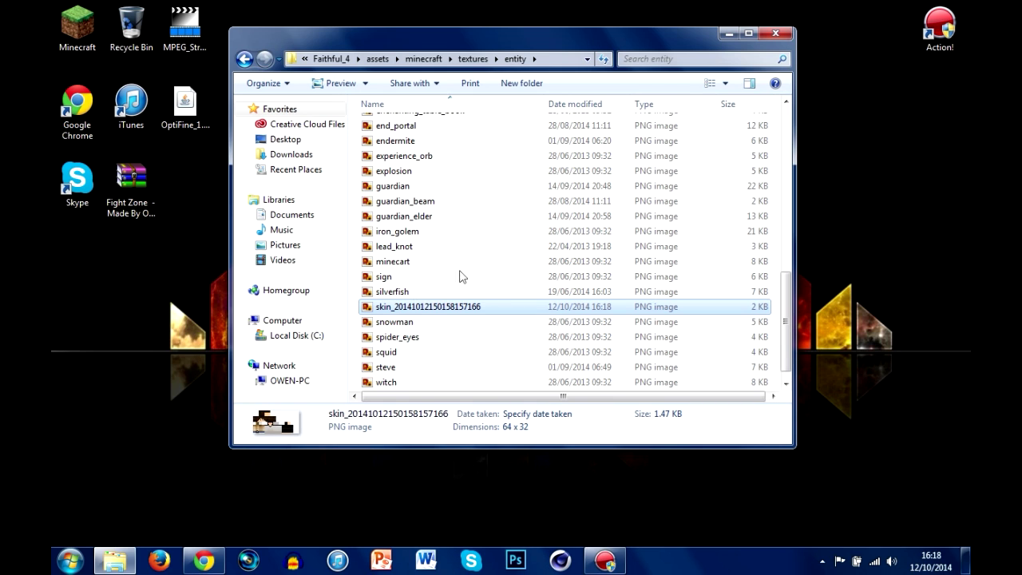
pyautogui.click(412, 338)
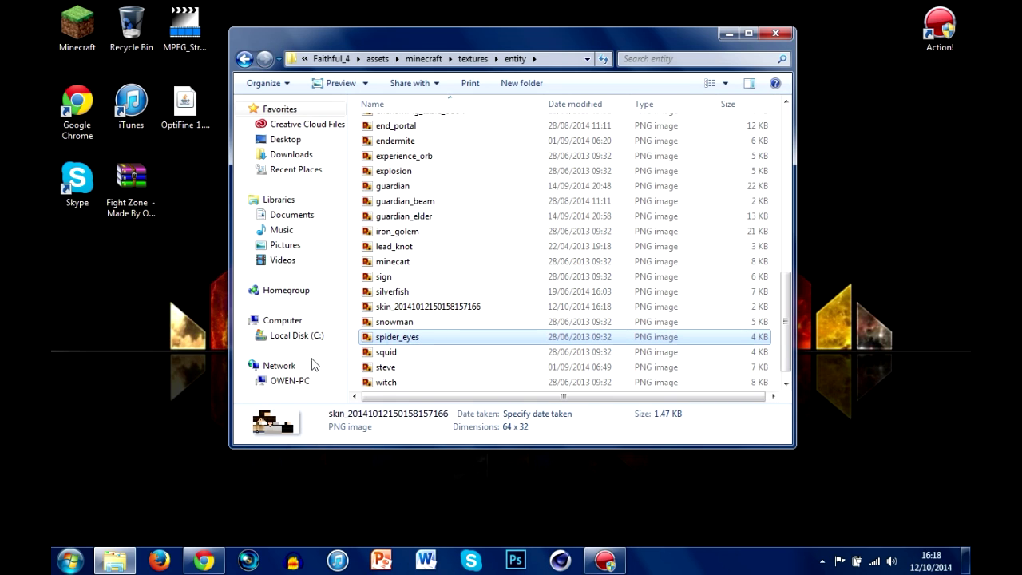
pyautogui.click(415, 307)
pyautogui.rightClick(414, 308)
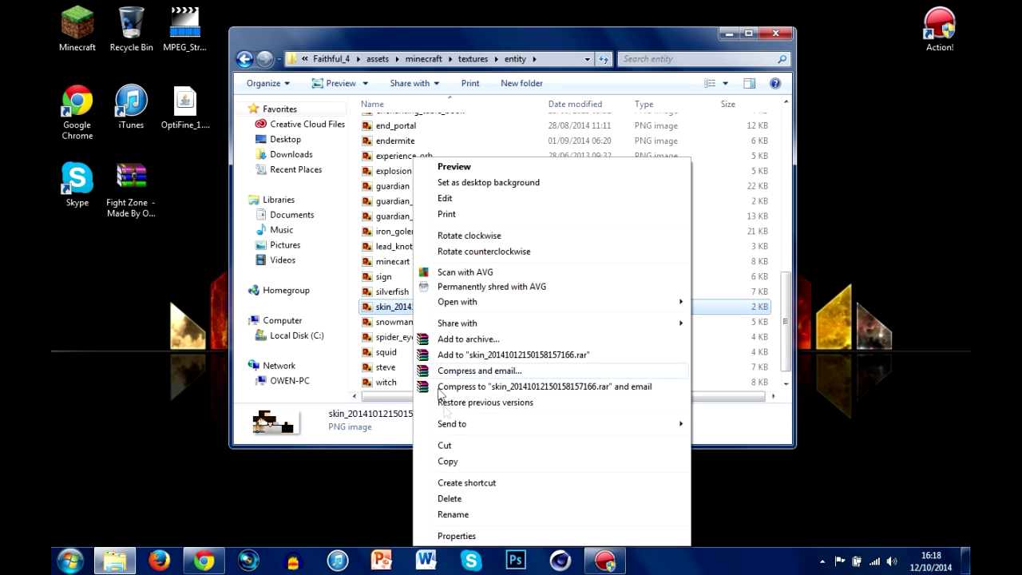
pyautogui.click(449, 515)
pyautogui.write('st')
pyautogui.press('Return')
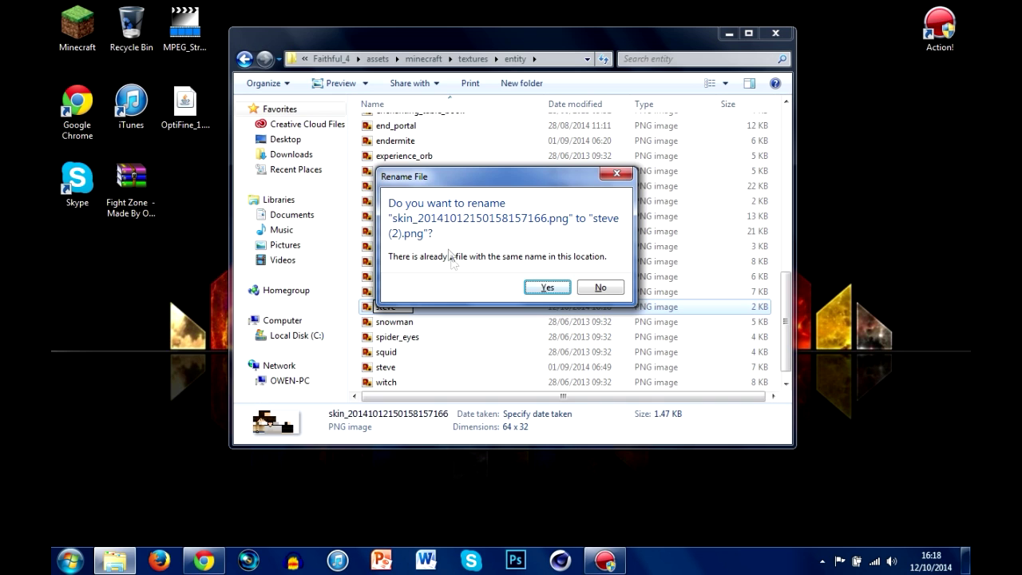
pyautogui.click(603, 289)
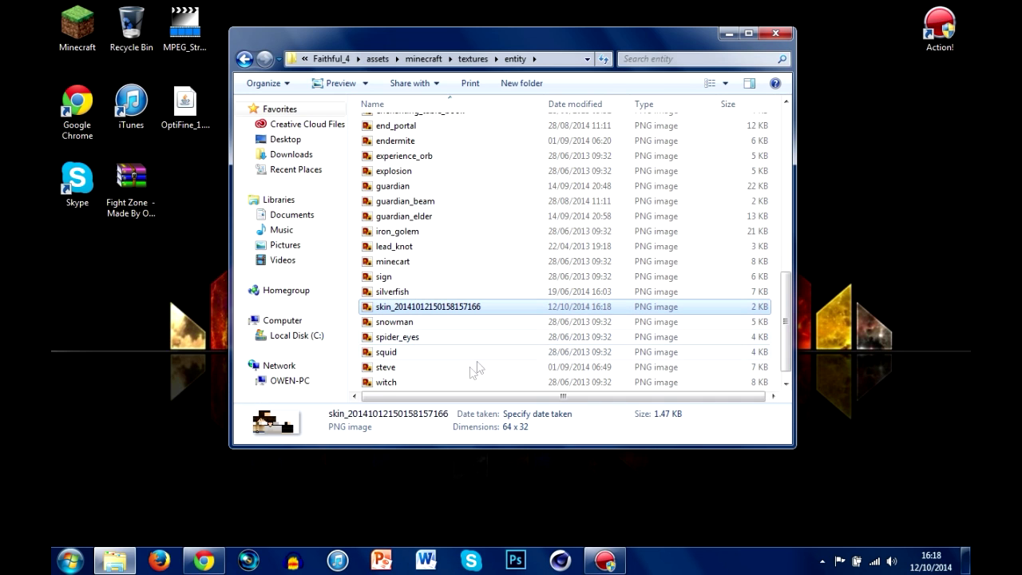
# Delete the pack's original steve image from the entity folder.
pyautogui.click(377, 371)
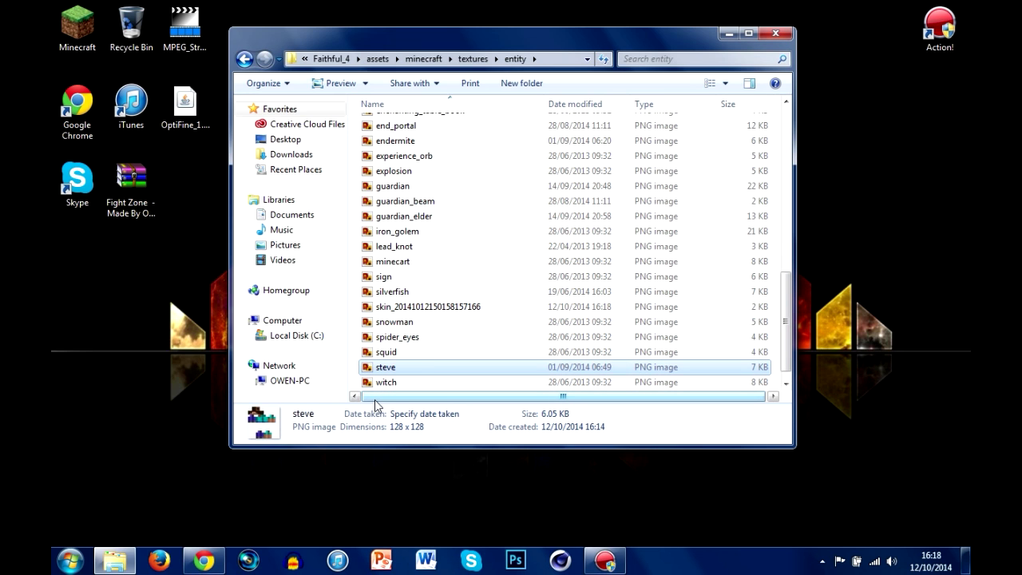
pyautogui.hotkey('shift', 'Delete')
pyautogui.press('Return')
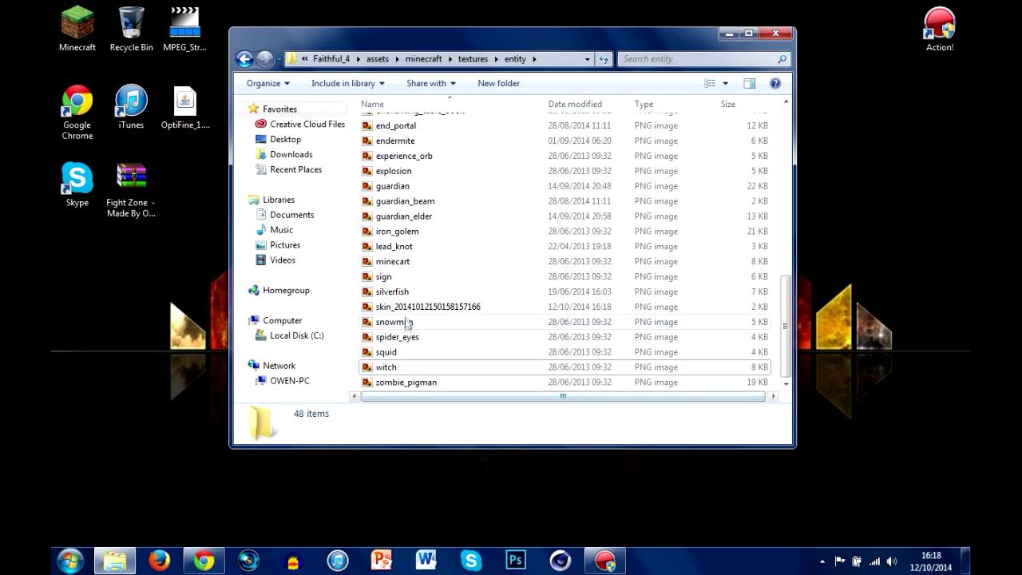
pyautogui.rightClick(401, 293)
pyautogui.click(381, 308)
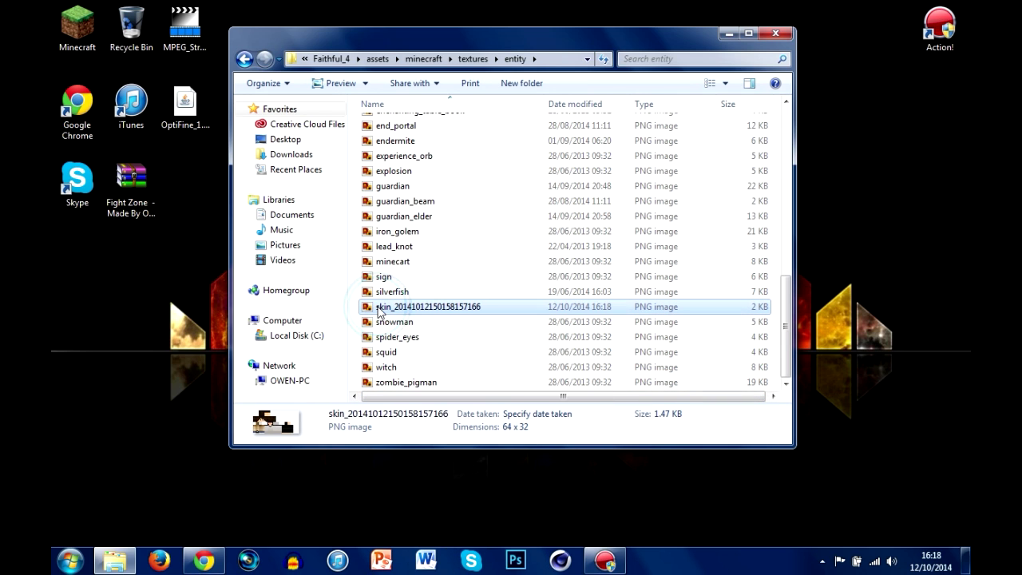
pyautogui.rightClick(380, 309)
pyautogui.click(419, 515)
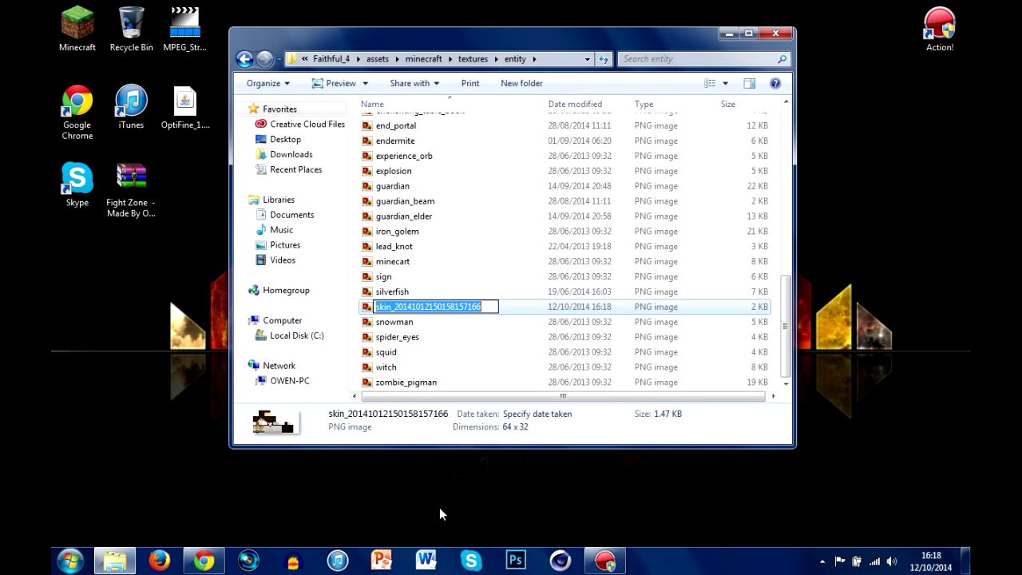
pyautogui.write('st')
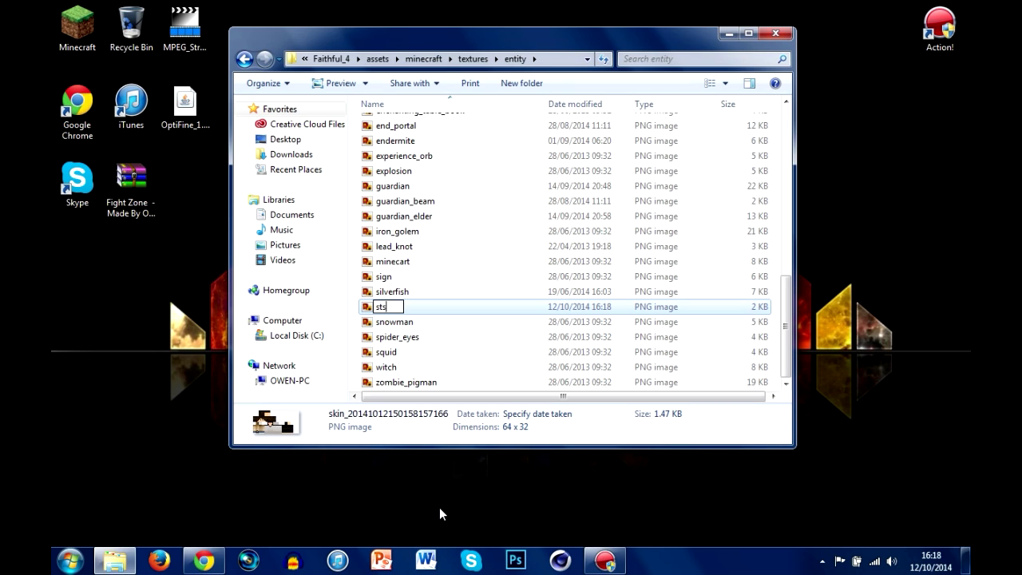
pyautogui.write('eve')
pyautogui.press('Return')
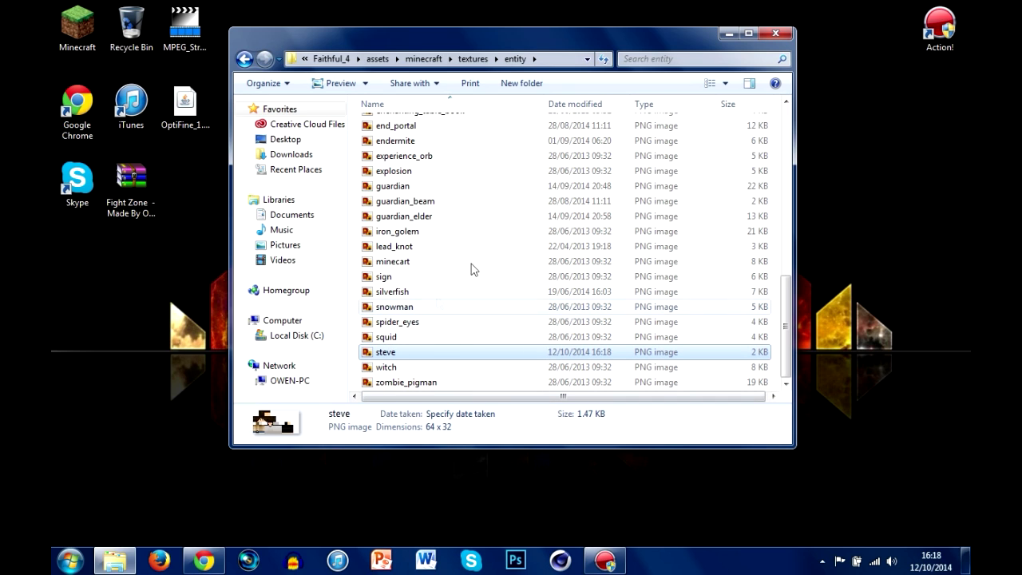
pyautogui.click(774, 33)
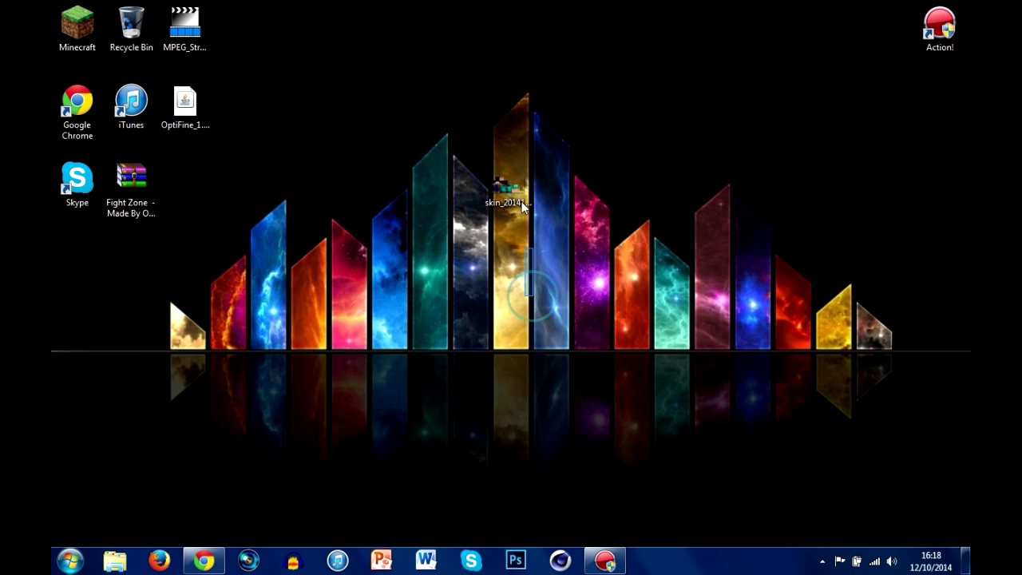
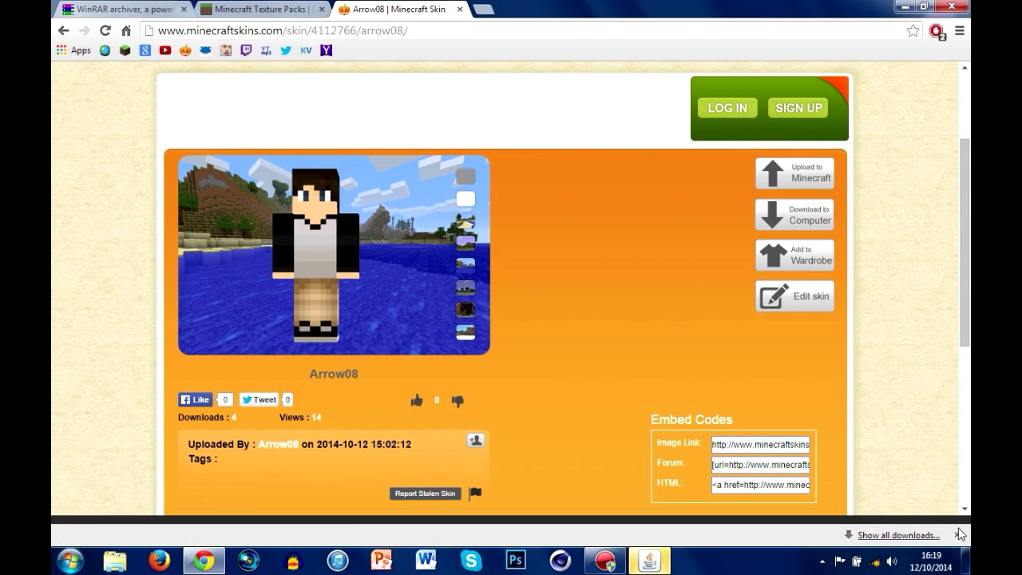
# Minimize the browser and start Minecraft offline from the Minecraft Launcher with the OptiFine profile.
pyautogui.click(904, 6)
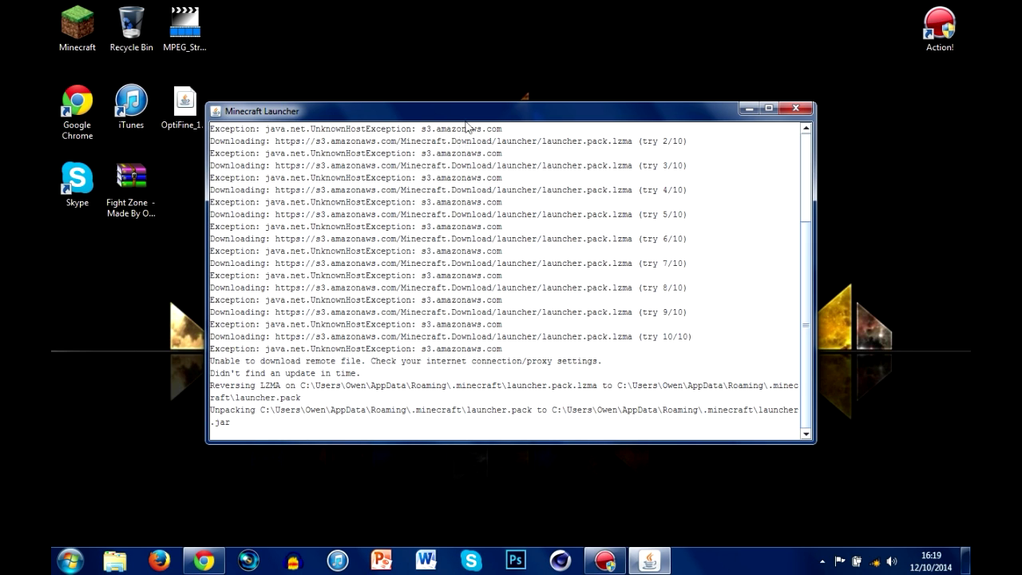
pyautogui.moveTo(472, 112); pyautogui.dragTo(481, 74)
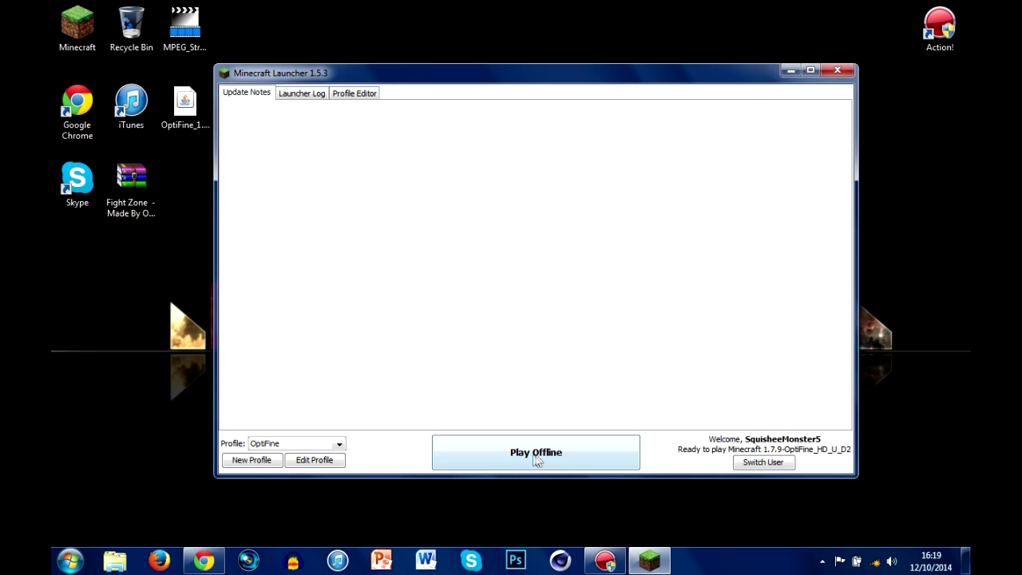
pyautogui.click(557, 460)
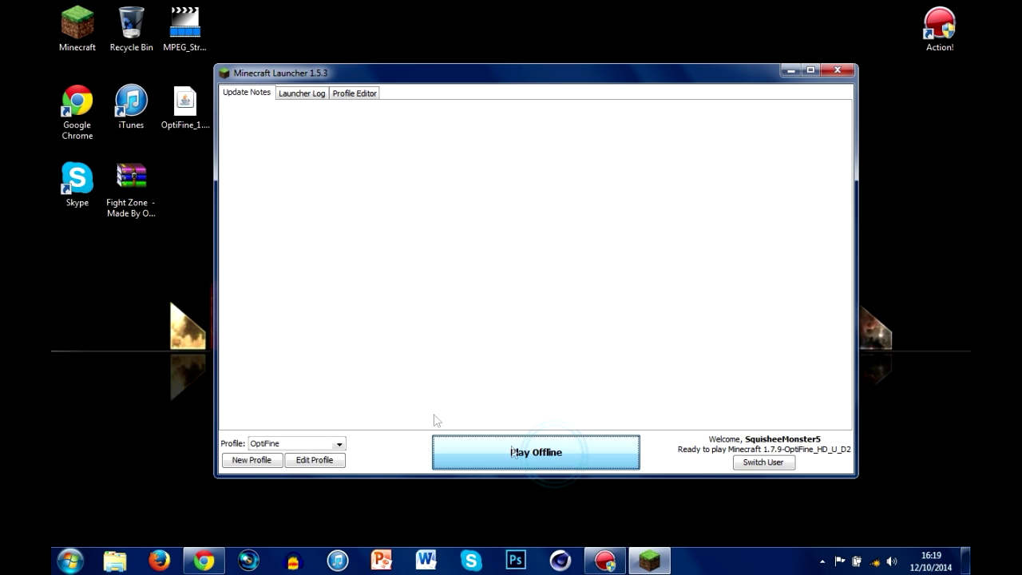
pyautogui.moveTo(364, 83); pyautogui.dragTo(315, 73)
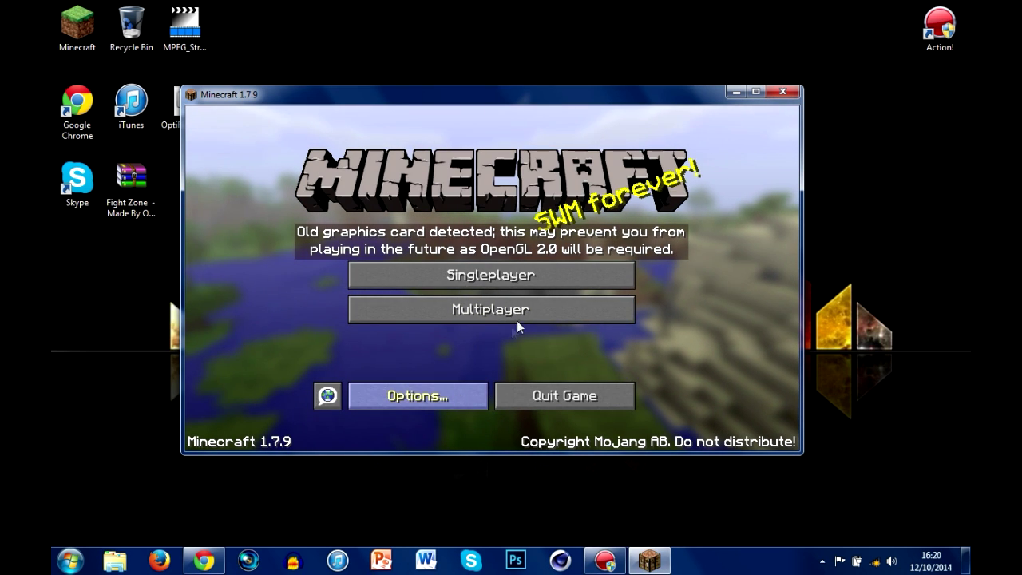
# Remove Faithful_4 from Minecraft's selected resource packs, apply the change and return to the title screen.
pyautogui.click(419, 402)
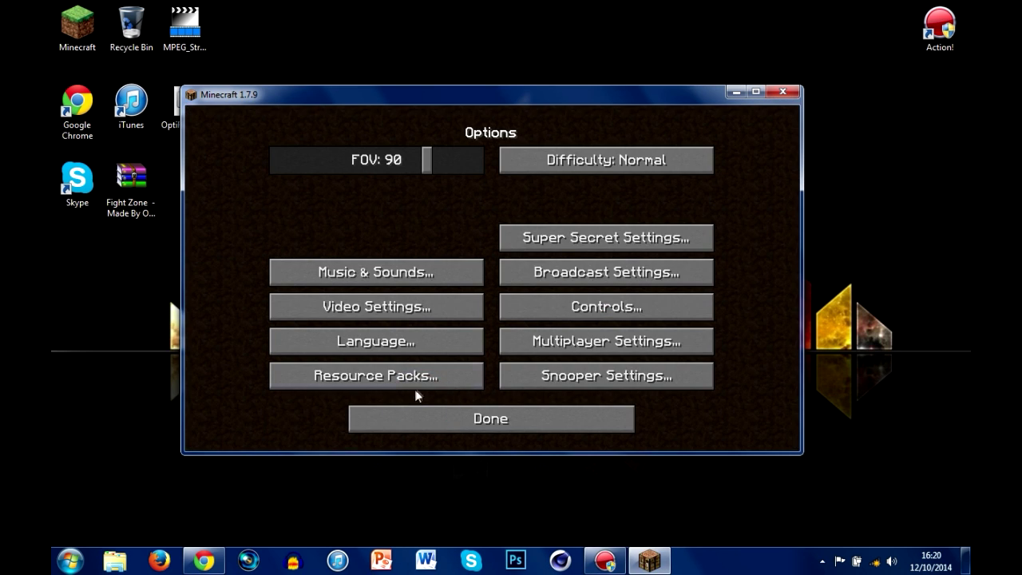
pyautogui.click(280, 364)
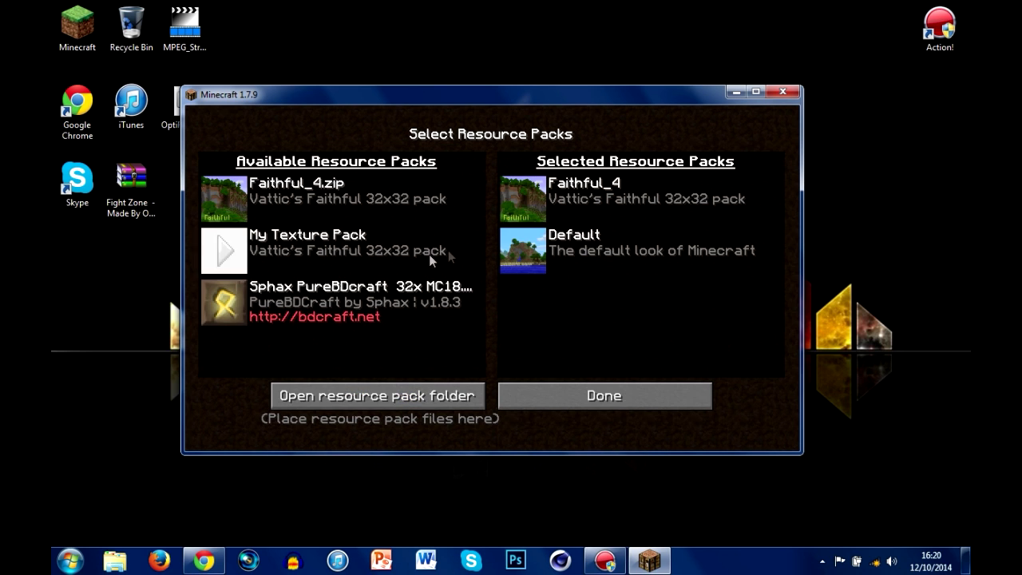
pyautogui.click(542, 192)
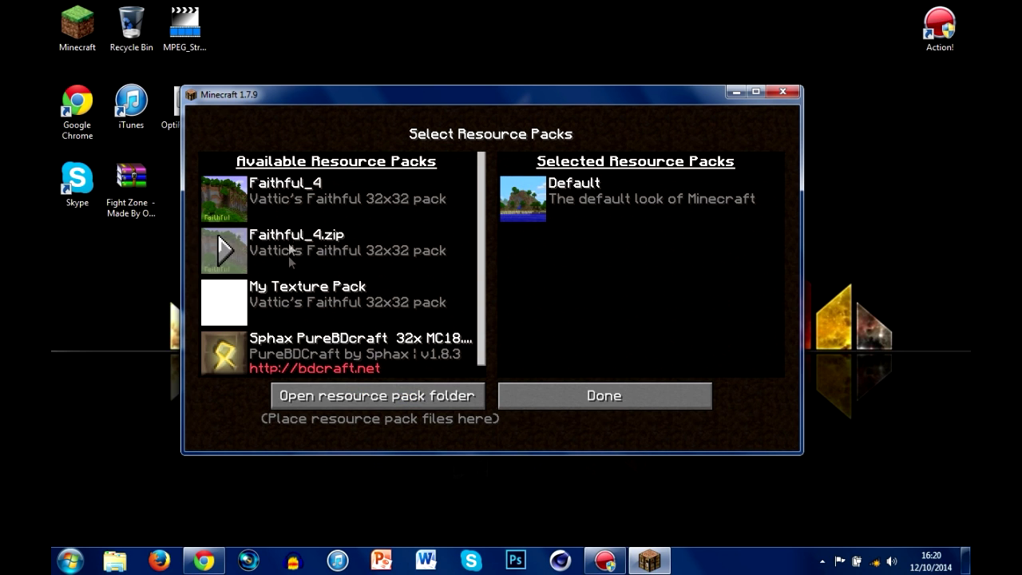
pyautogui.click(572, 400)
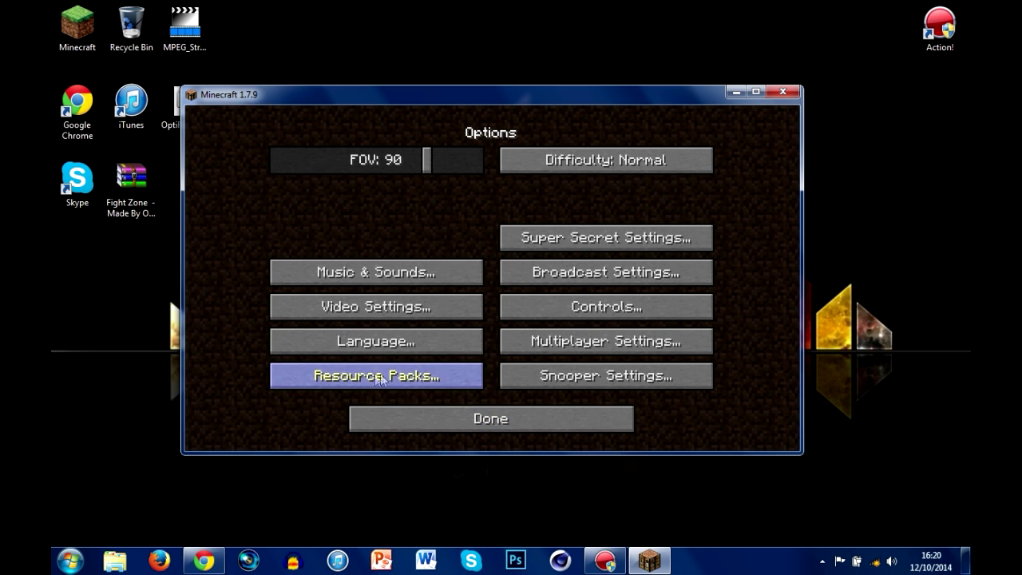
pyautogui.click(483, 423)
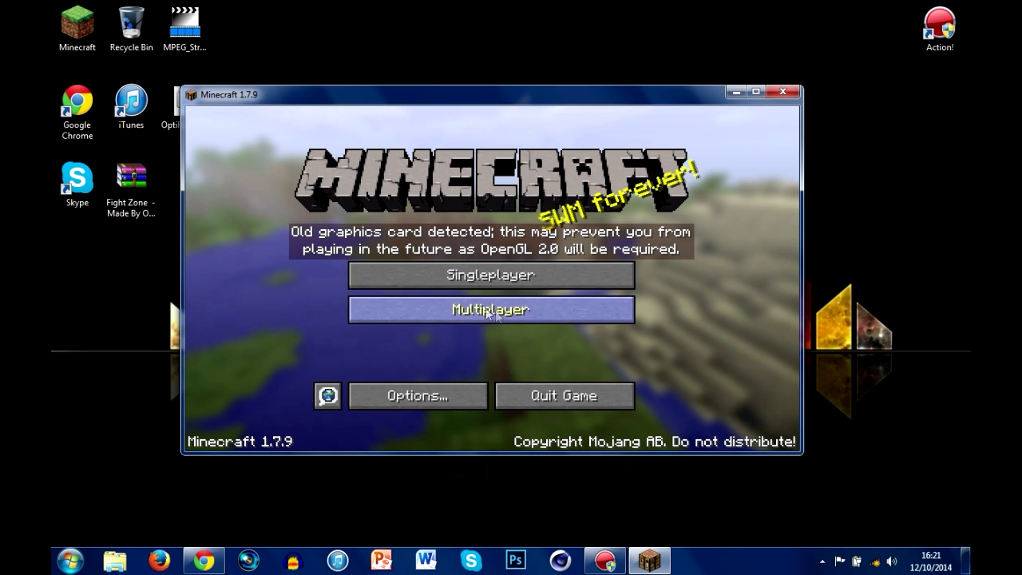
# Add the Faithful_4 folder pack to Minecraft's selected resource packs and return to the options.
pyautogui.click(406, 397)
pyautogui.click(367, 380)
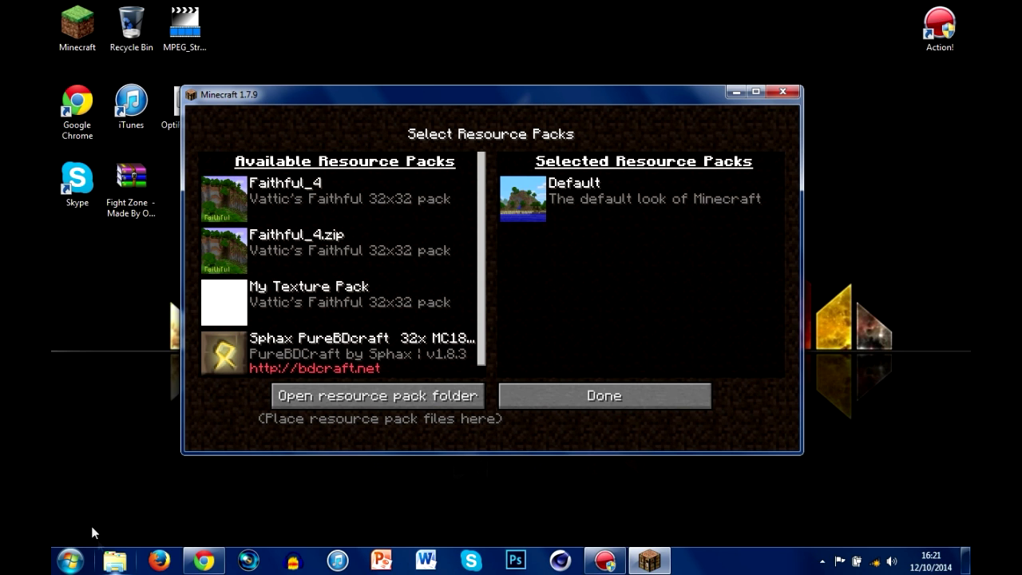
pyautogui.click(226, 201)
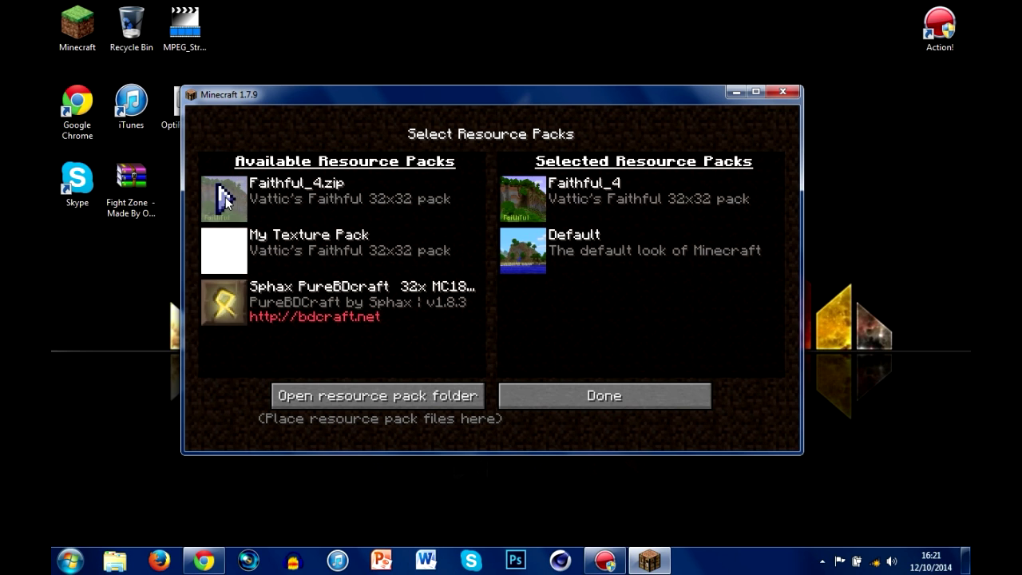
pyautogui.moveTo(517, 199)
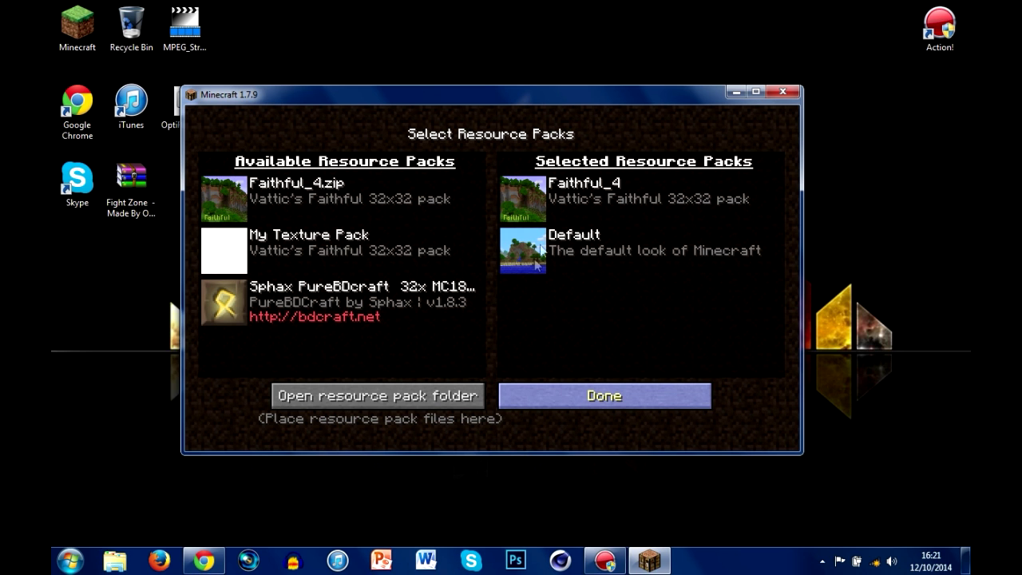
pyautogui.press('Escape')
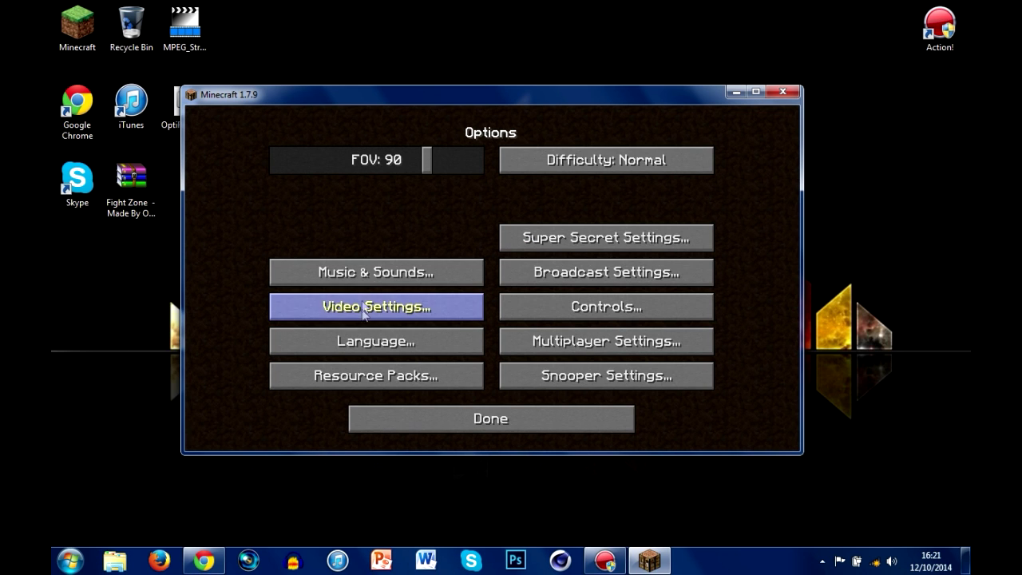
# Leave the options and load a saved singleplayer world.
pyautogui.click(454, 429)
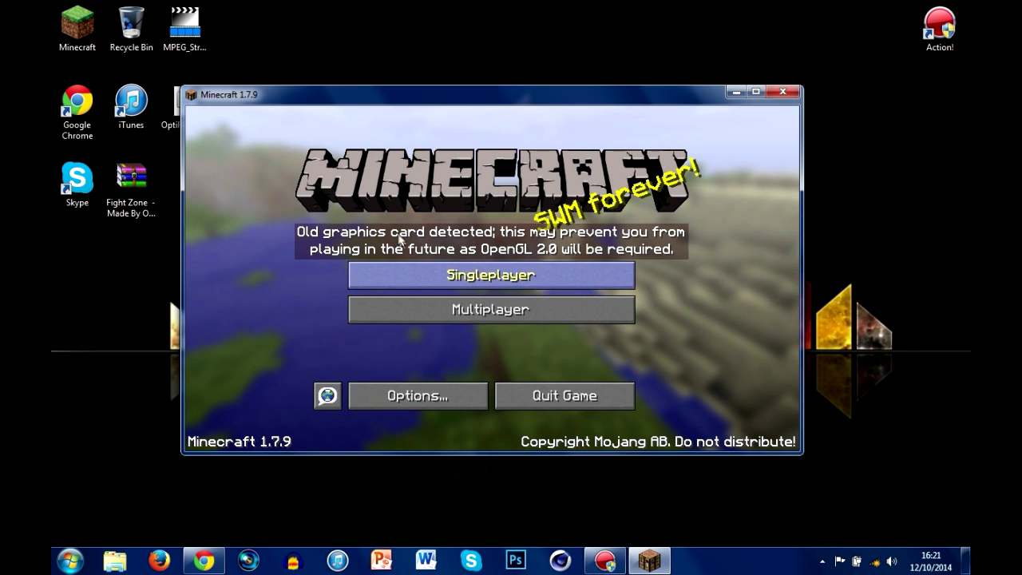
pyautogui.click(470, 277)
pyautogui.doubleClick(384, 195)
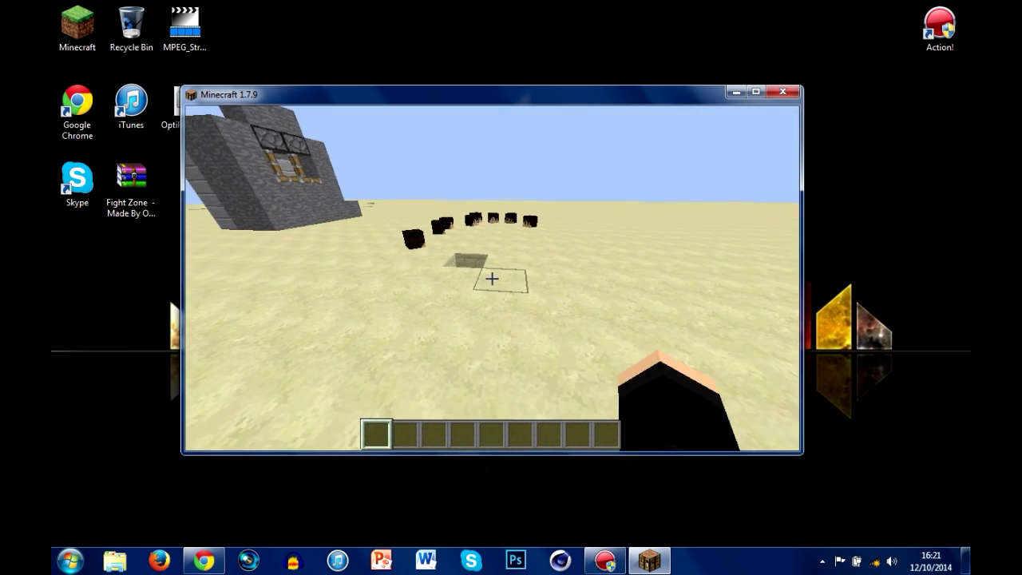
# Inspect the player heads on the sand, check the character's skin in third-person view and return to first person.
pyautogui.press('w')
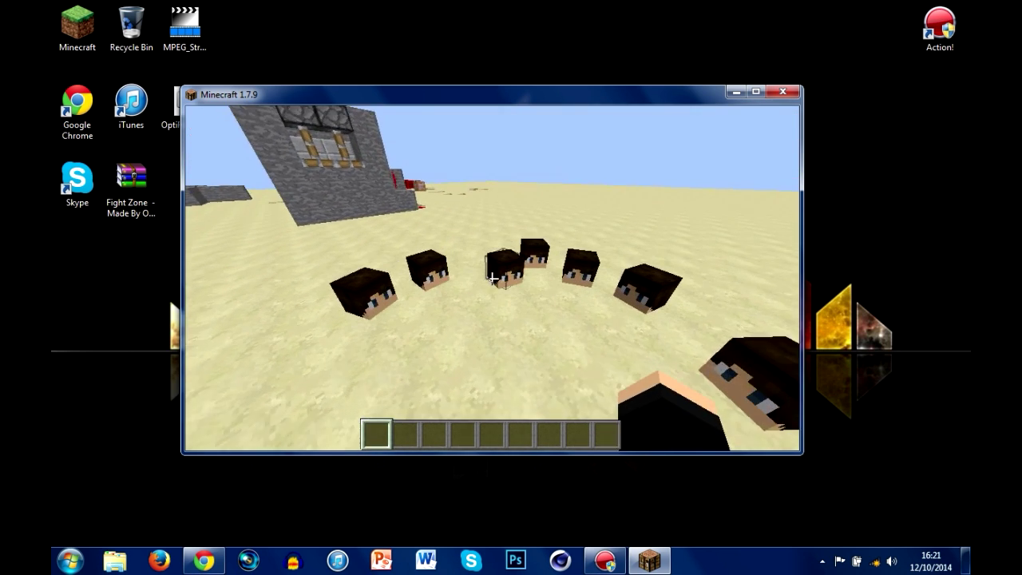
pyautogui.press('s')
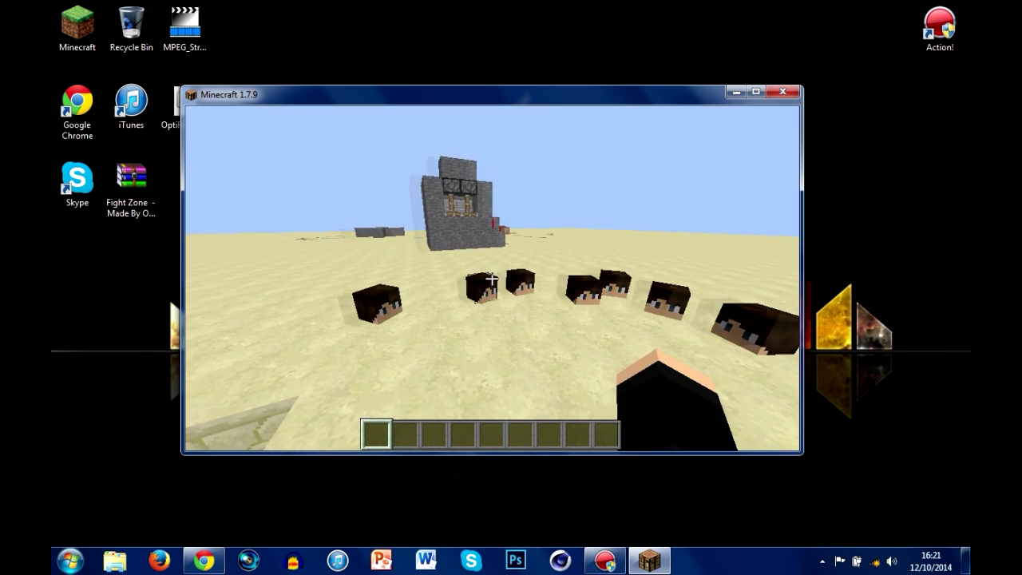
pyautogui.press('F5')
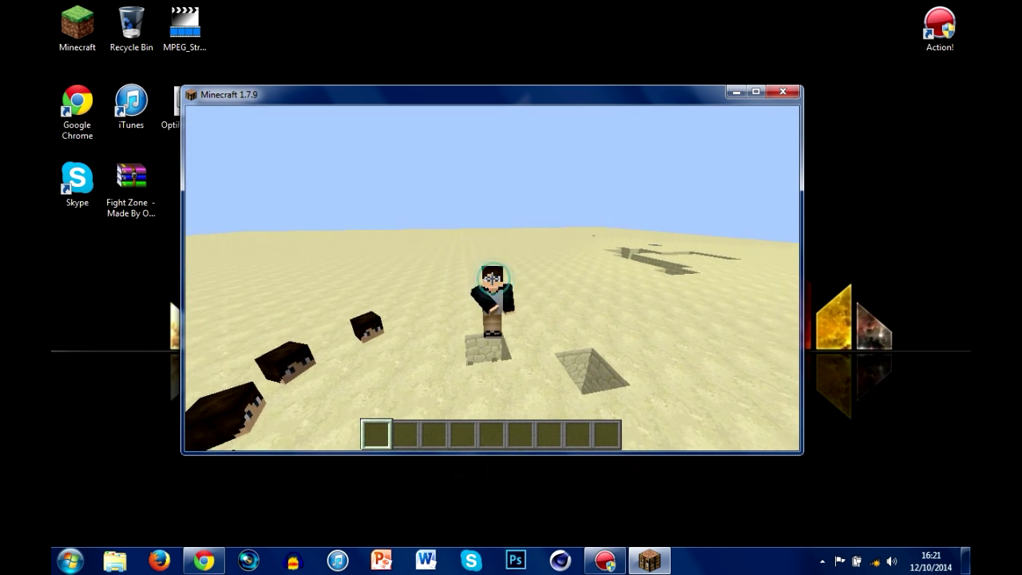
pyautogui.press('F5')
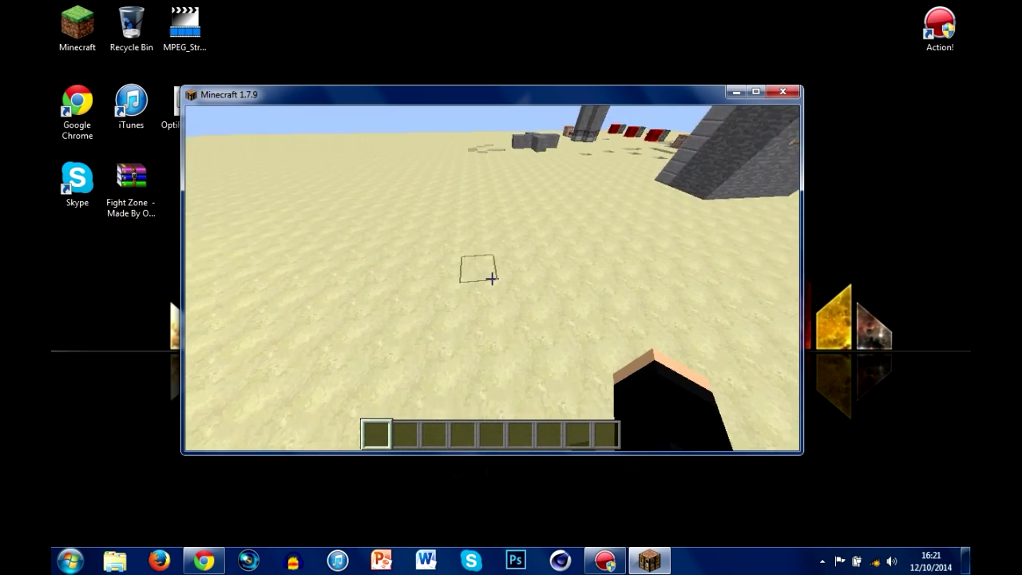
# Walk around the sand world to examine the stone structures and redstone builds under the active resource pack.
pyautogui.press('w')
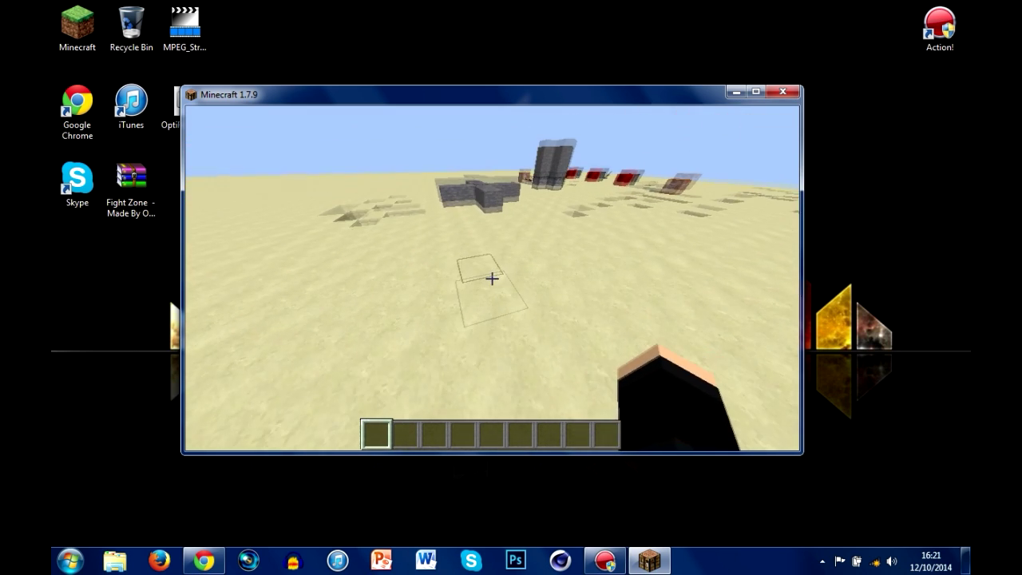
pyautogui.press('w')
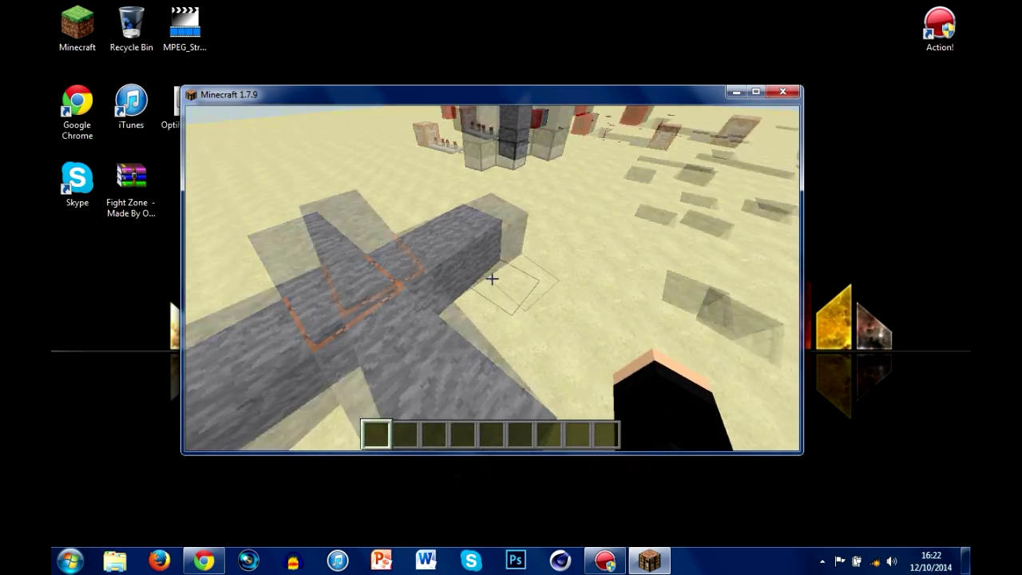
pyautogui.press('w')
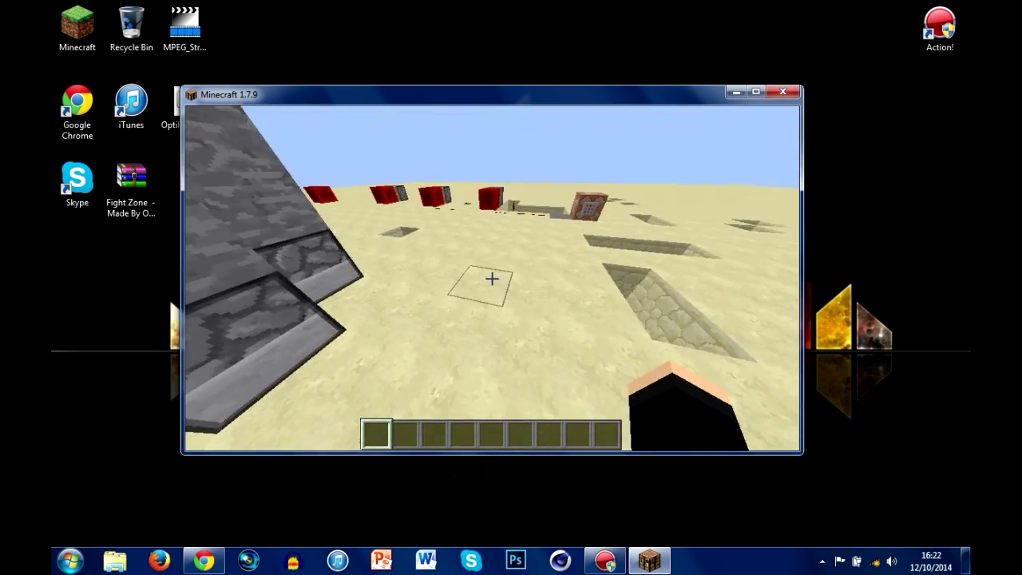
pyautogui.press('w')
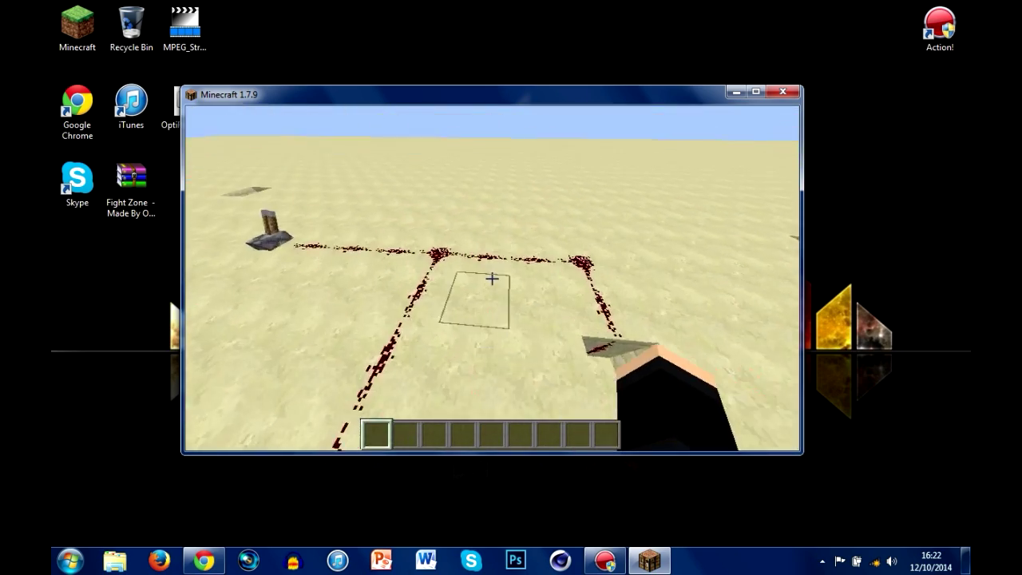
pyautogui.press('w')
pyautogui.press('w')
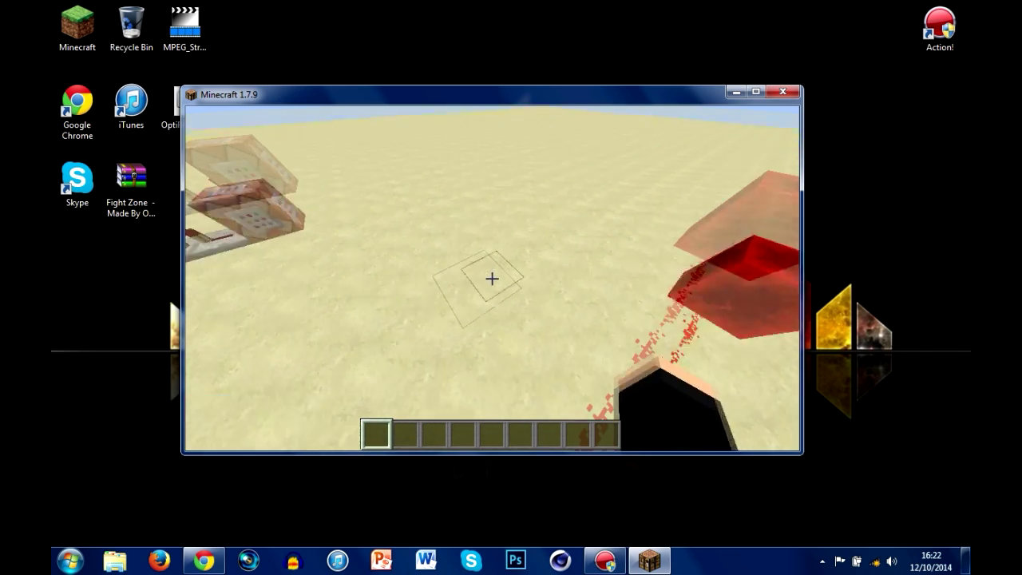
pyautogui.press('w')
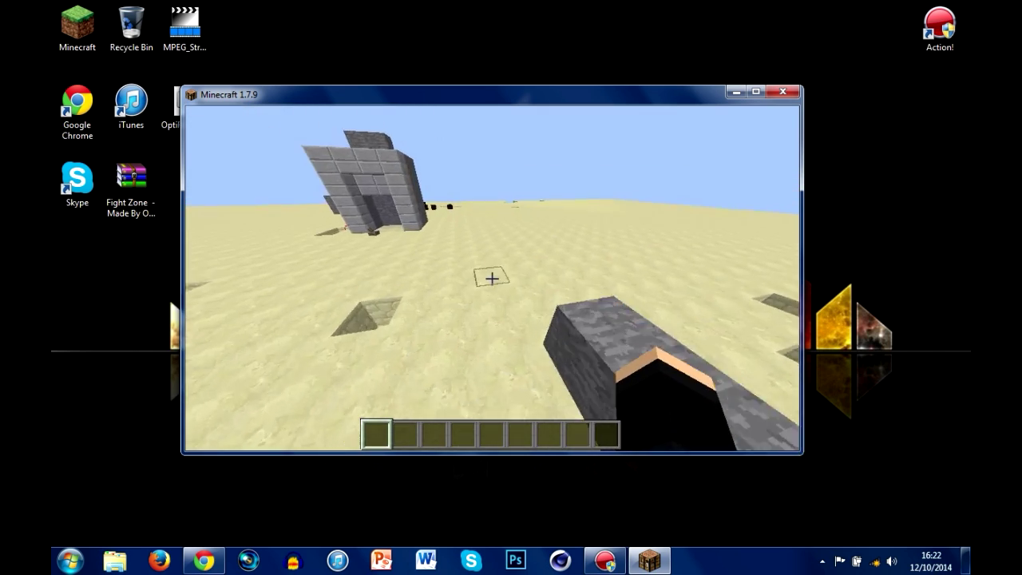
pyautogui.press('w')
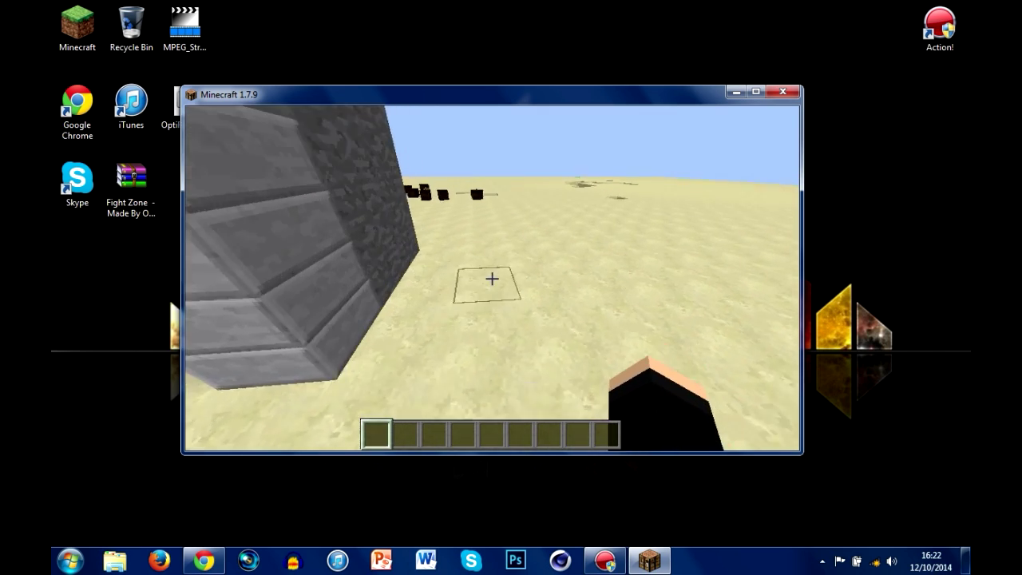
pyautogui.press('s')
pyautogui.press('w')
pyautogui.press('w')
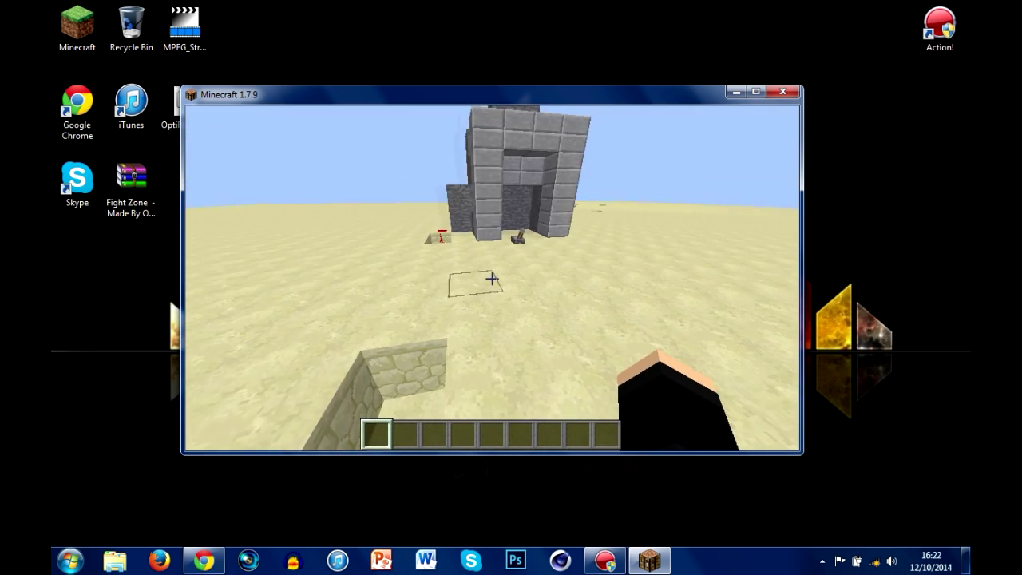
pyautogui.press('s')
pyautogui.press('s')
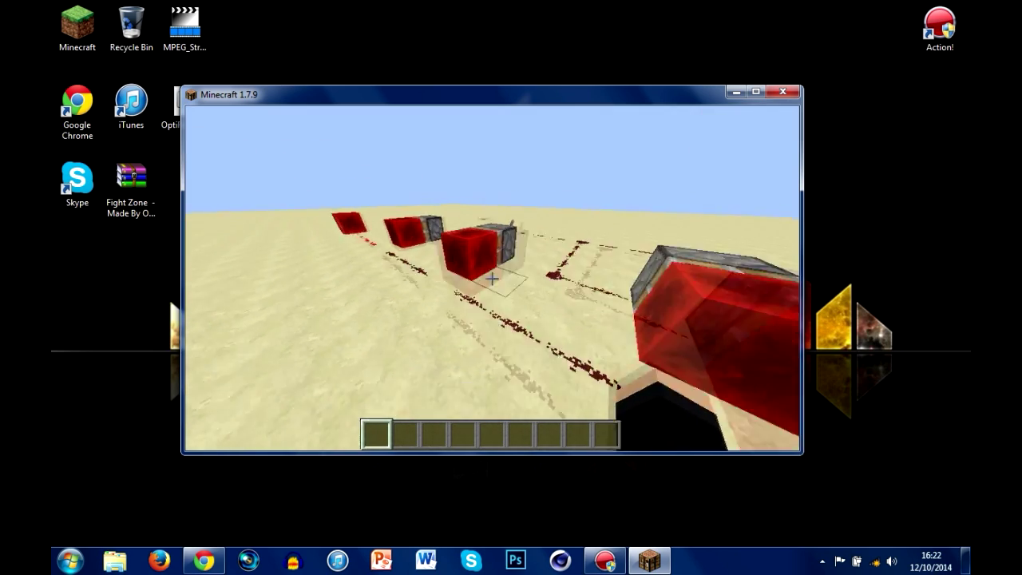
pyautogui.press('w')
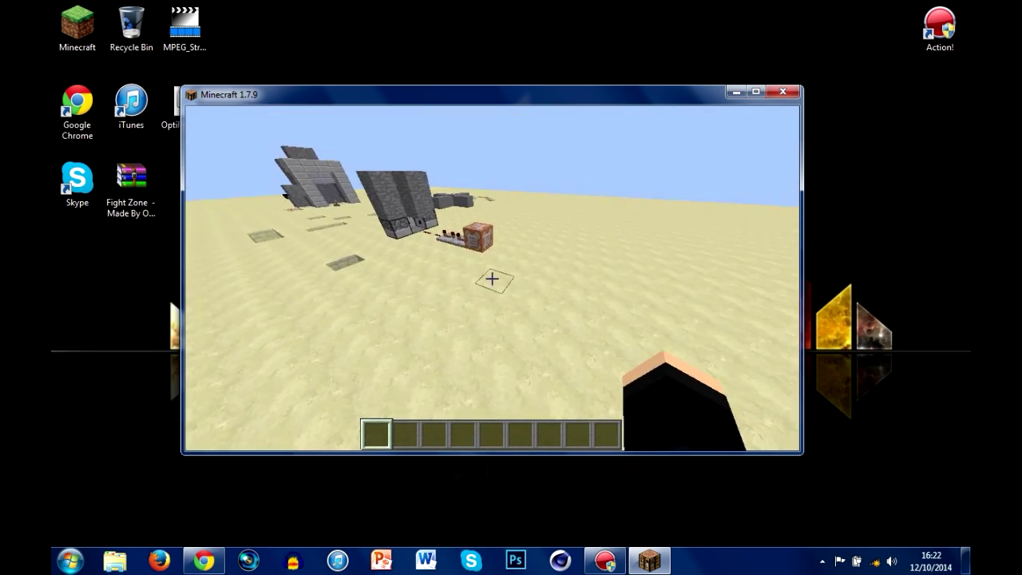
# Fly to the stone gate, land on its roof and examine the character's skin in third-person view.
pyautogui.press('w')
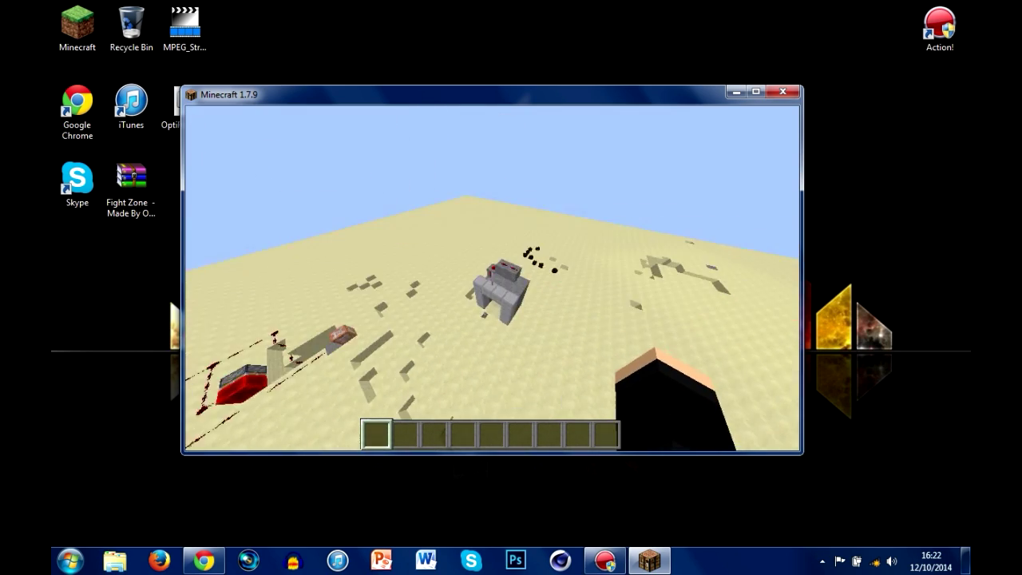
pyautogui.press('shift')
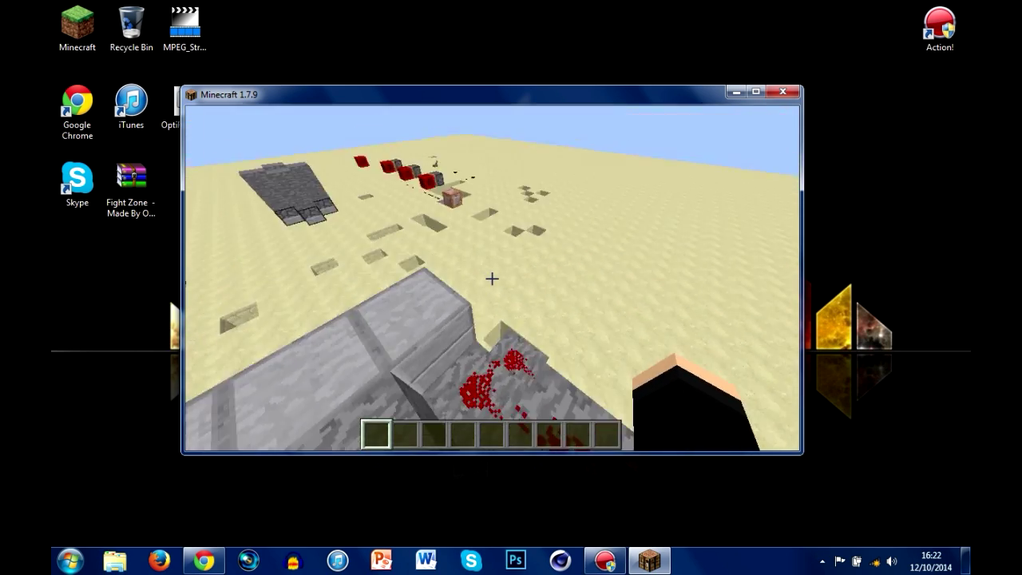
pyautogui.press('F5')
pyautogui.press('F5')
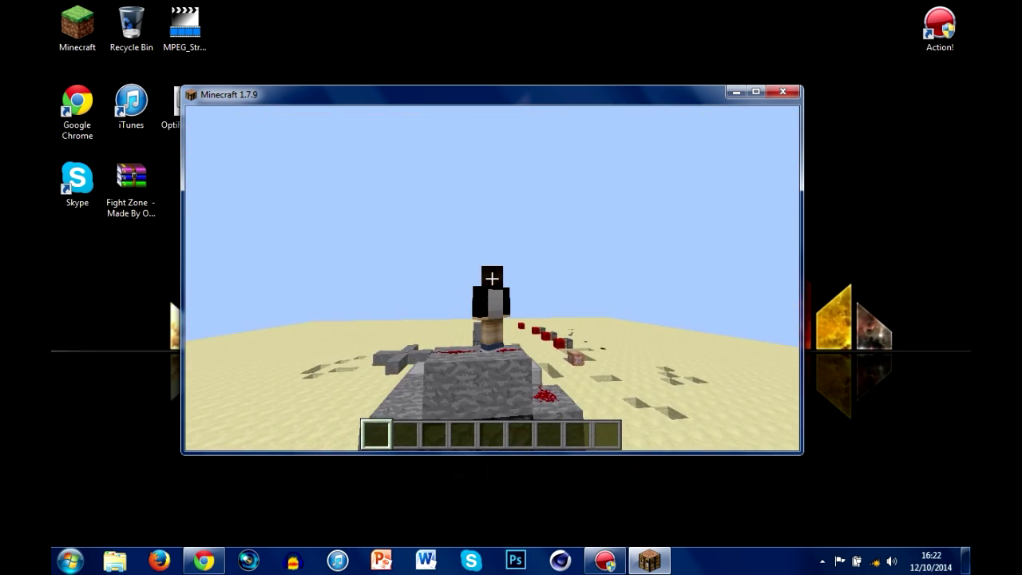
pyautogui.moveTo(492, 278)
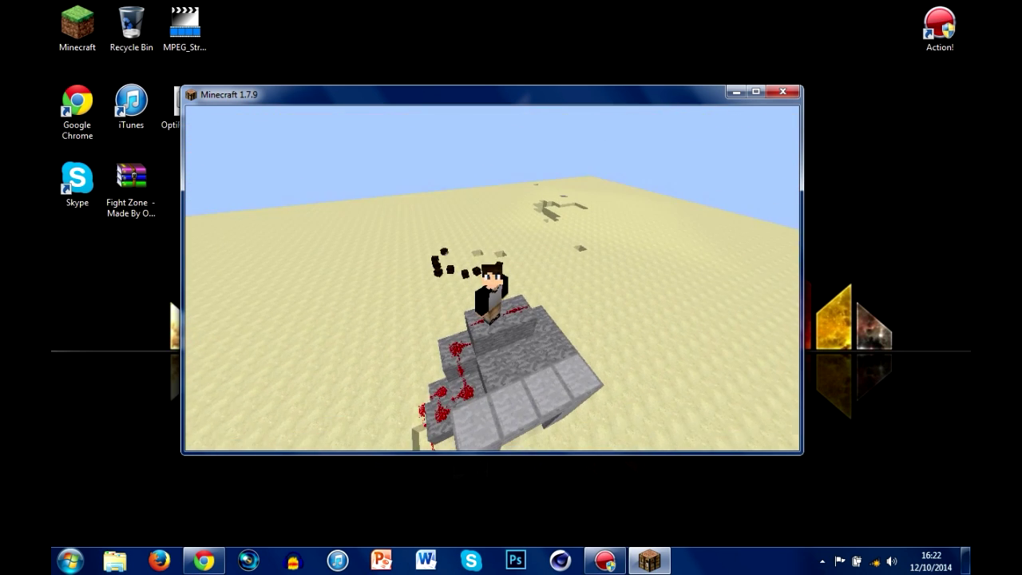